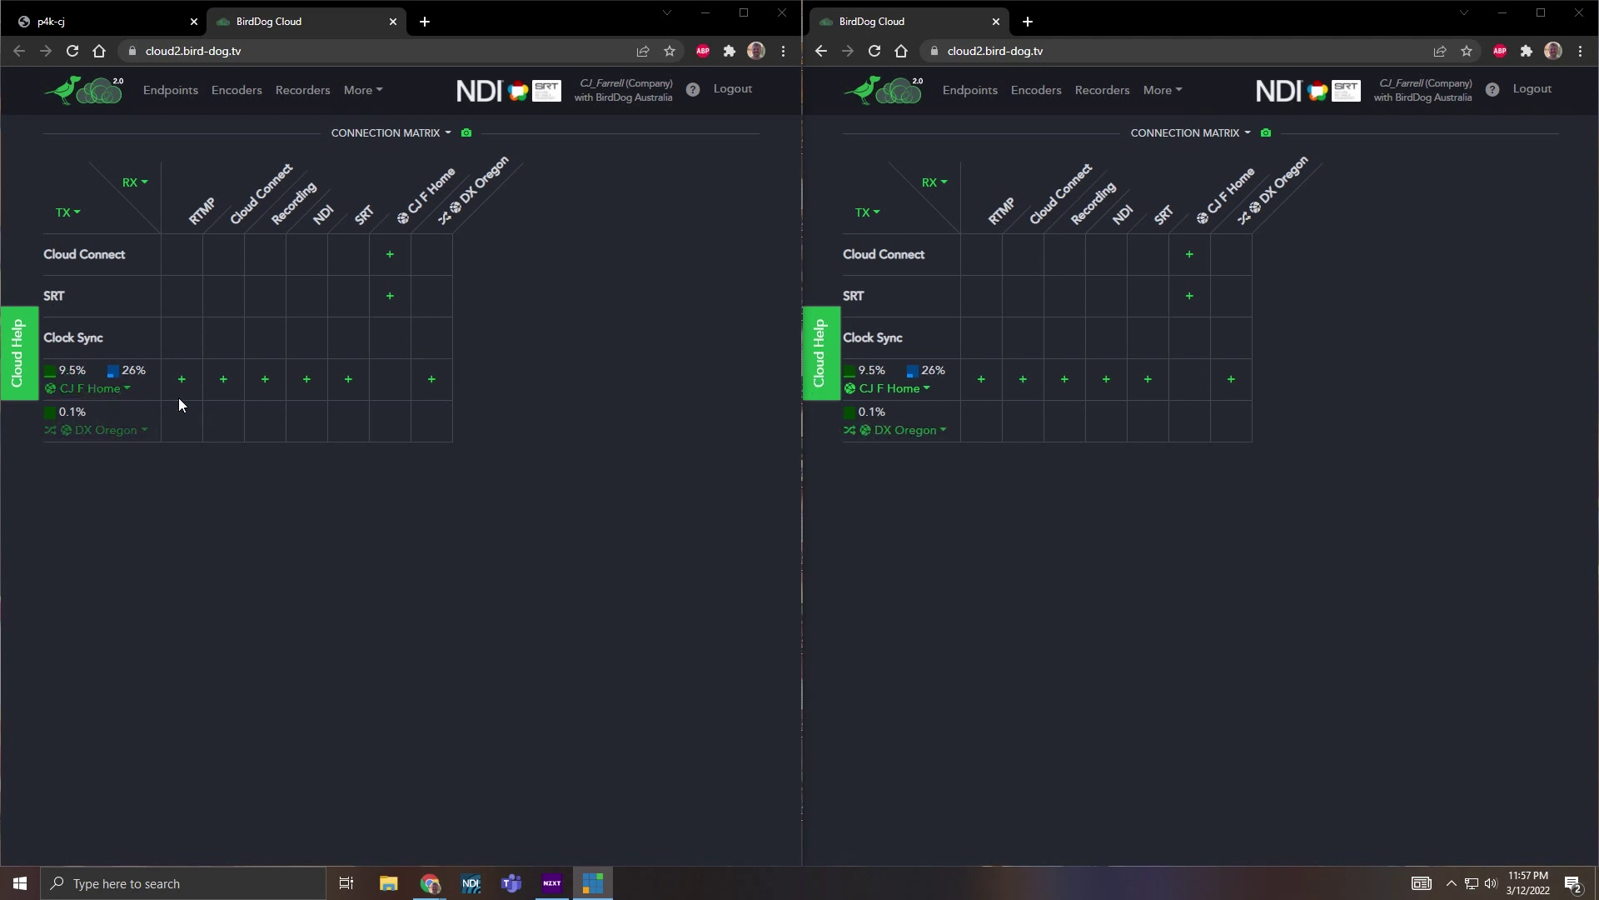
Step: Stream CJ F Home to Cloud Connect as a Multiview in Presenter Mode with the 33/66 layout
{"action": "left_click", "coordinate": [223, 379]}
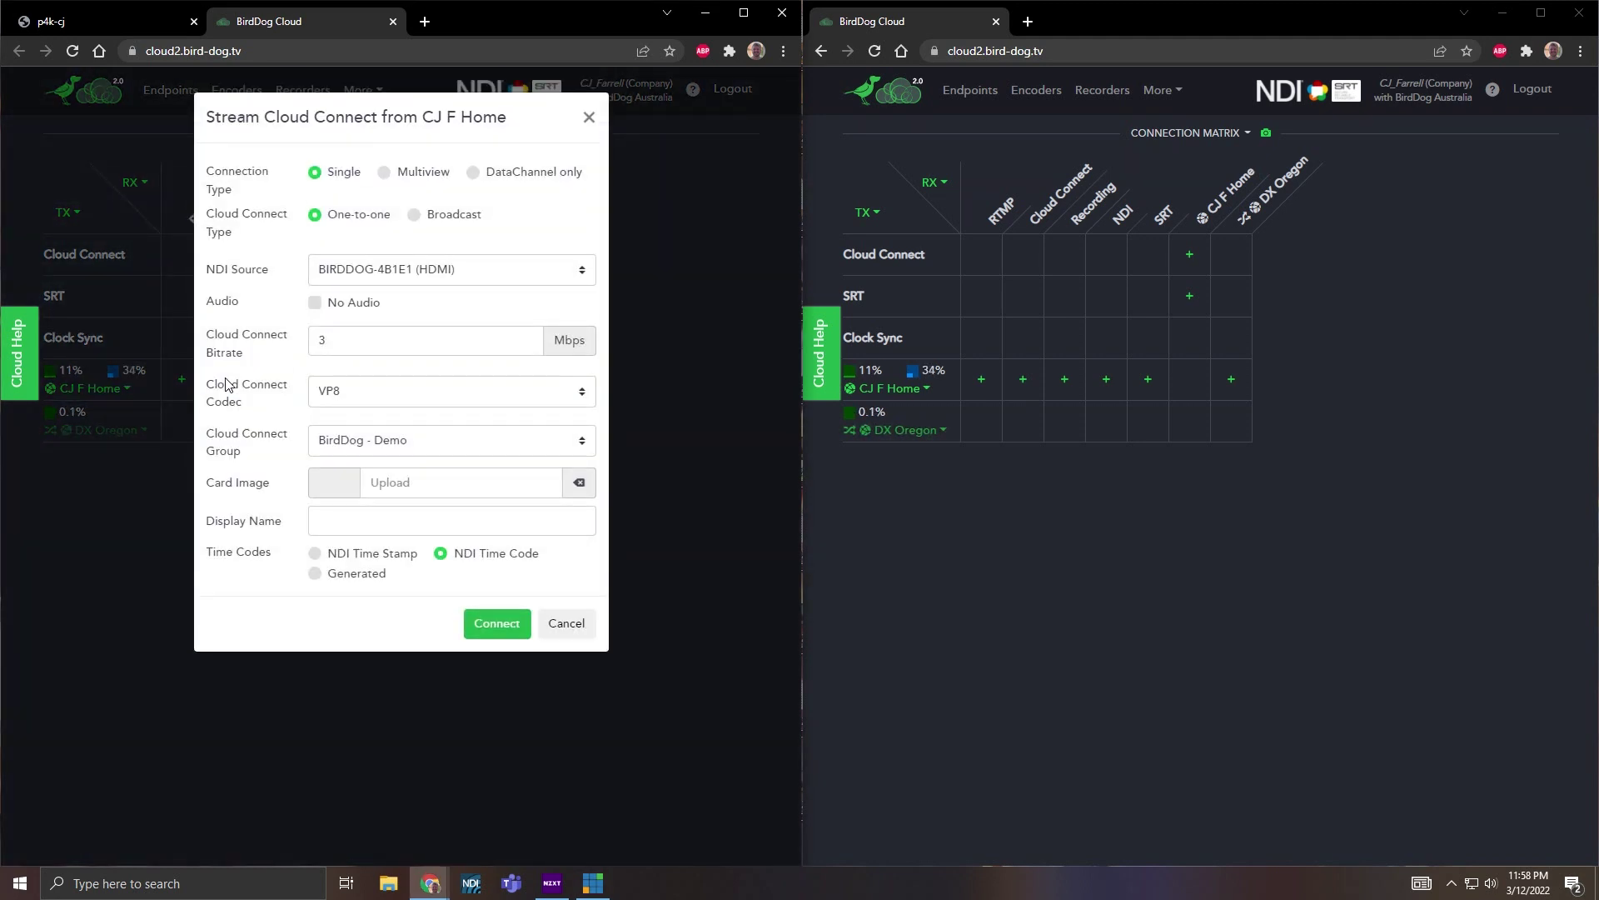
{"action": "left_click", "coordinate": [384, 173]}
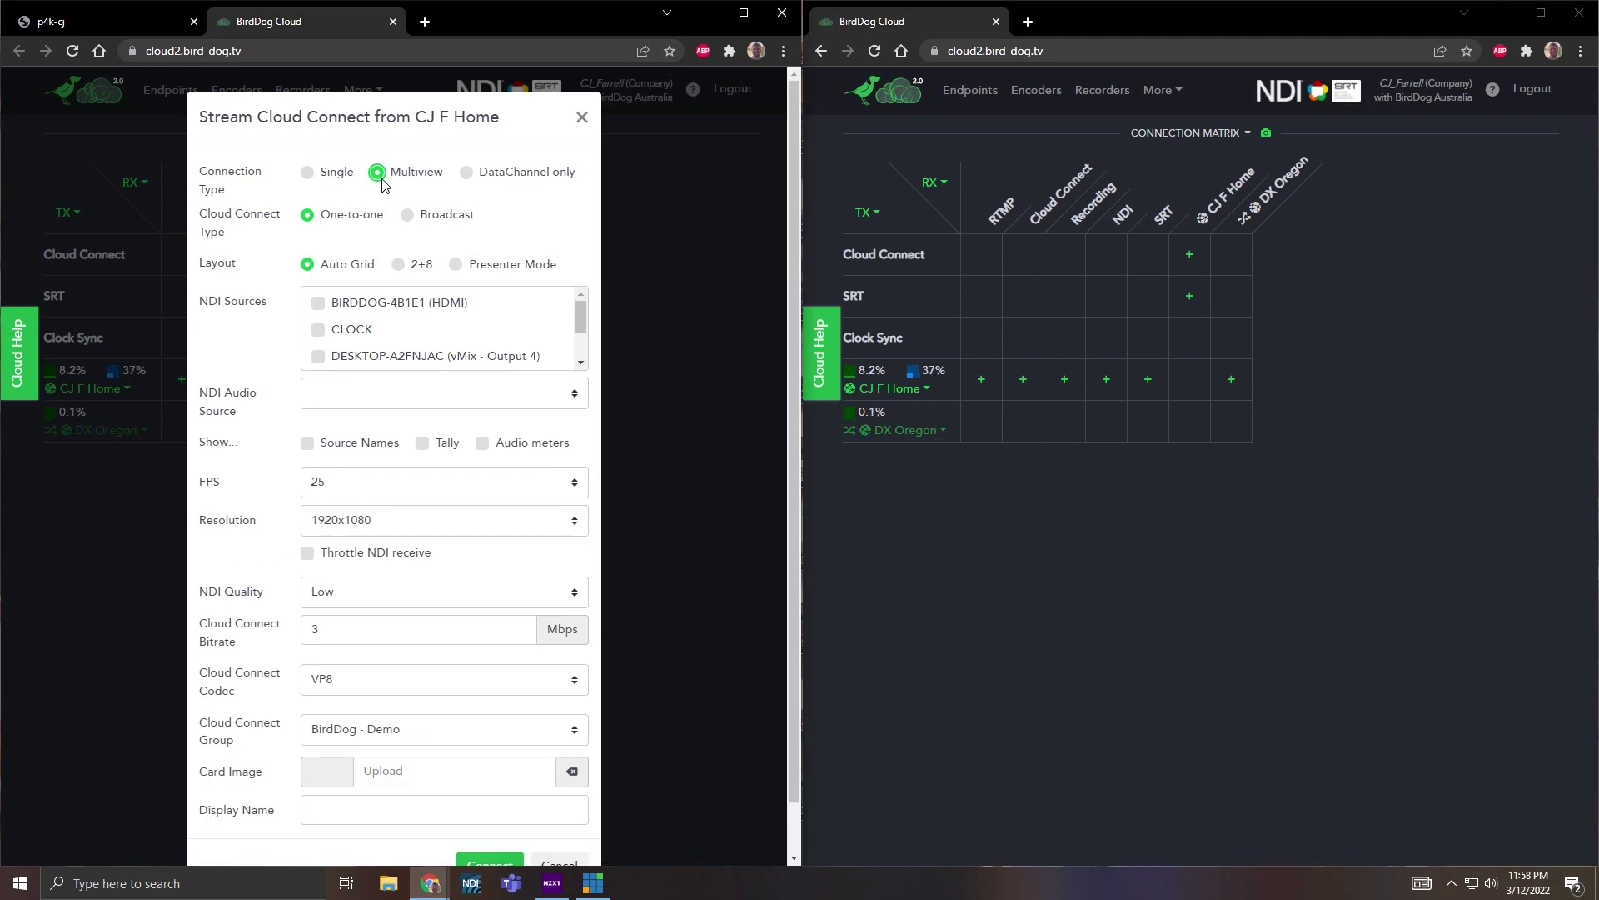
{"action": "left_click", "coordinate": [456, 265]}
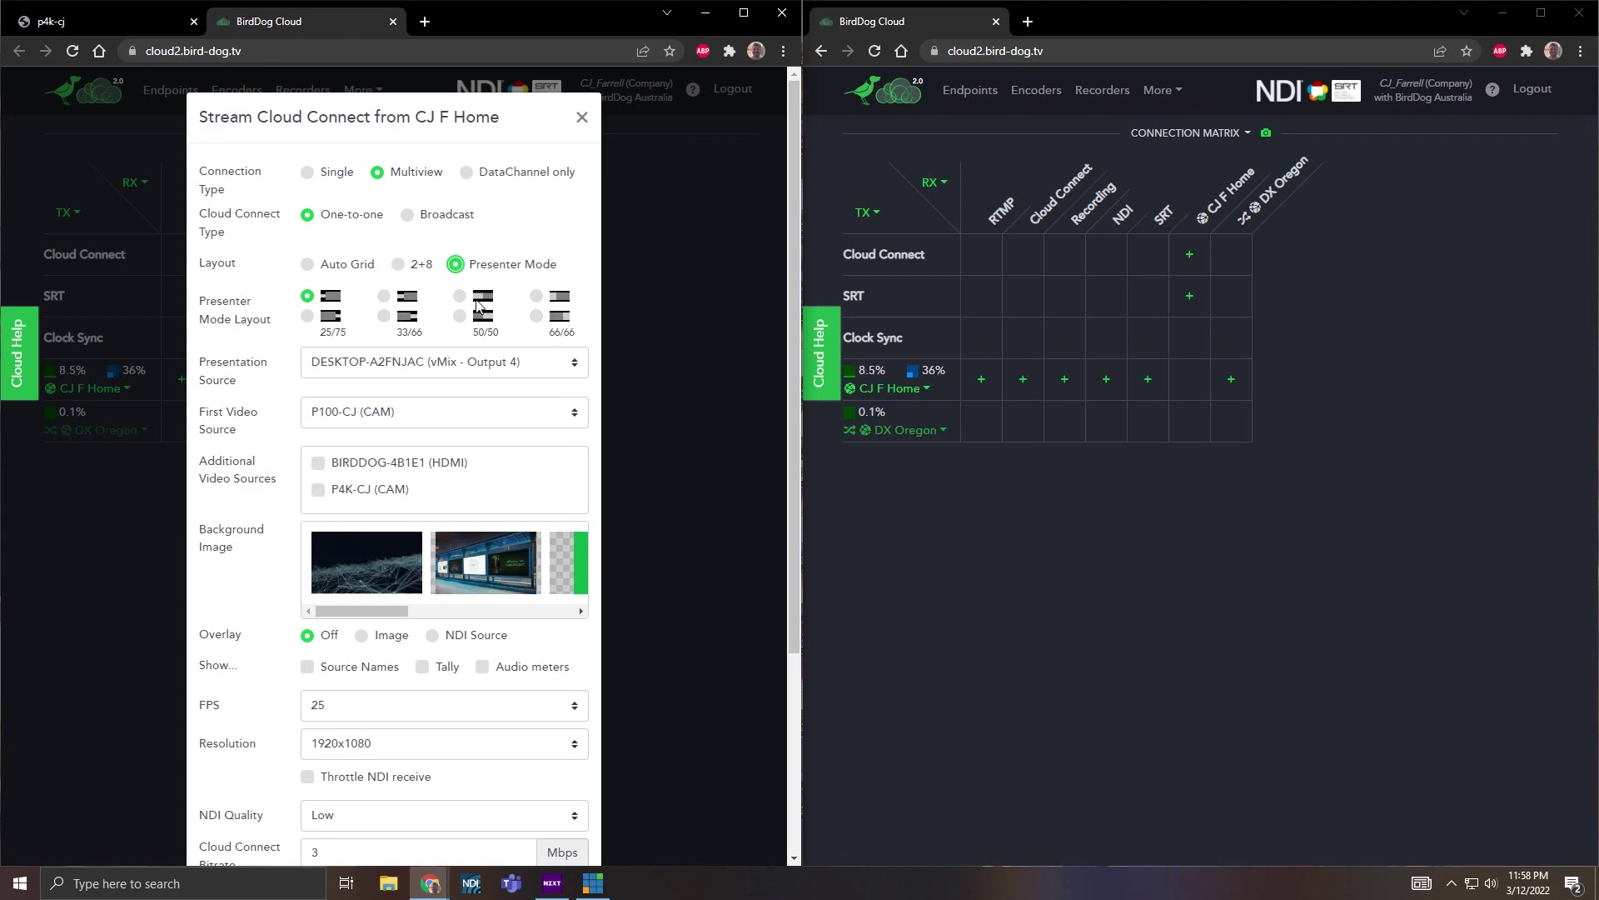
{"action": "left_click", "coordinate": [384, 316]}
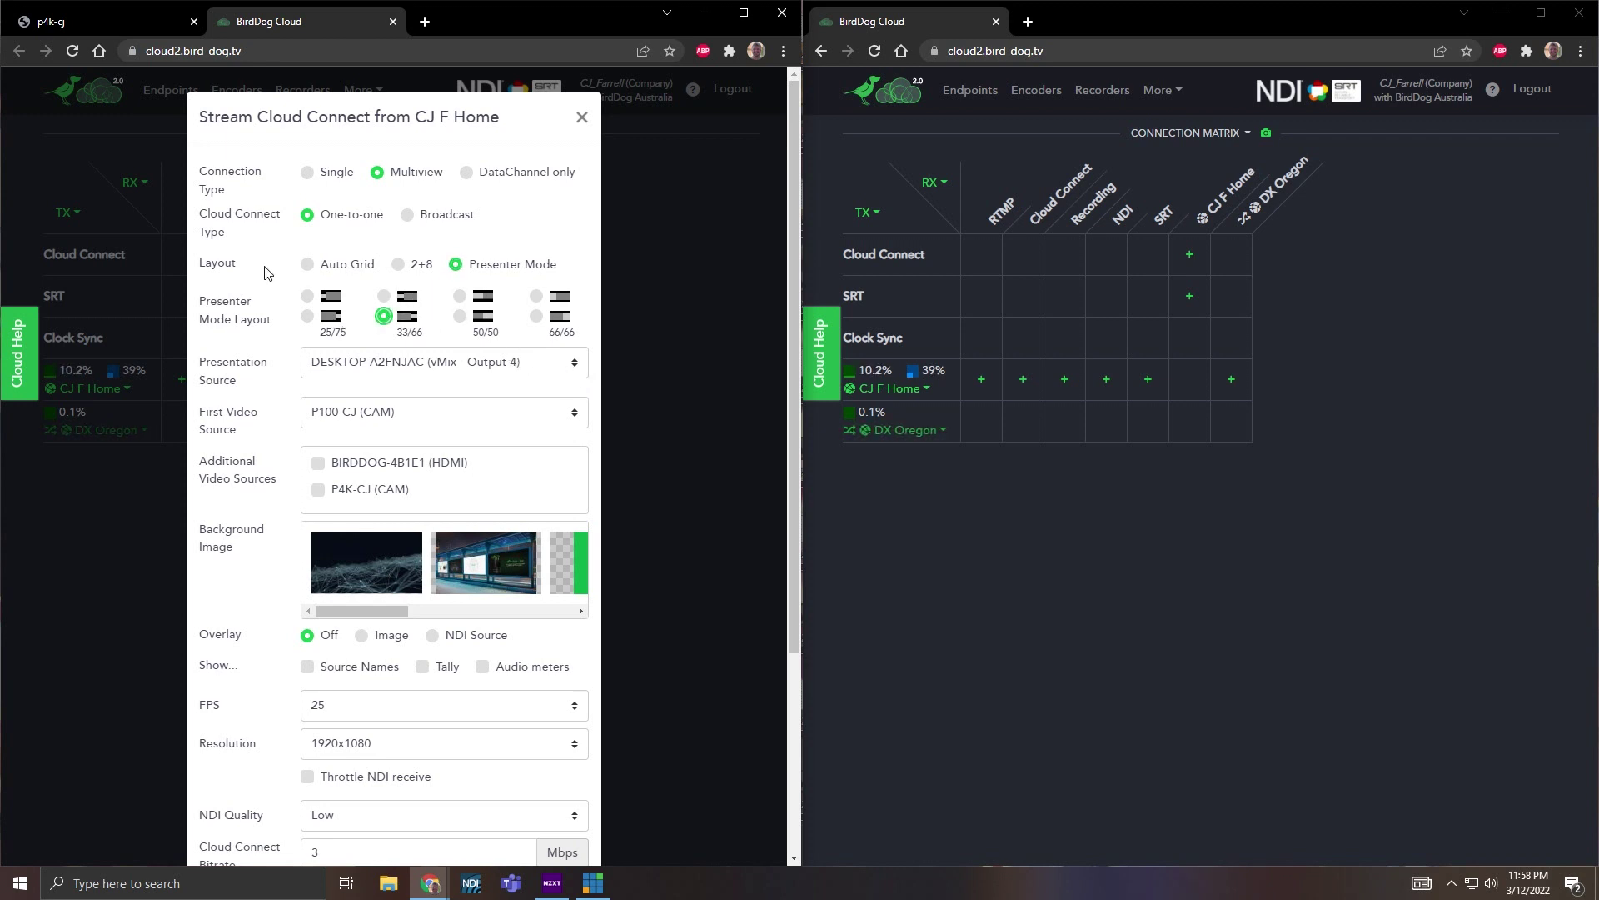
Step: Keep the vMix output as presentation source and P100-CJ (CAM) first, and add P4K-CJ (CAM)
{"action": "left_click", "coordinate": [408, 371]}
{"action": "left_click", "coordinate": [411, 421]}
{"action": "left_click", "coordinate": [364, 416]}
{"action": "left_click", "coordinate": [317, 448]}
{"action": "left_click", "coordinate": [319, 490]}
{"action": "scroll", "coordinate": [279, 508], "scroll_direction": "down", "scroll_amount": 3}
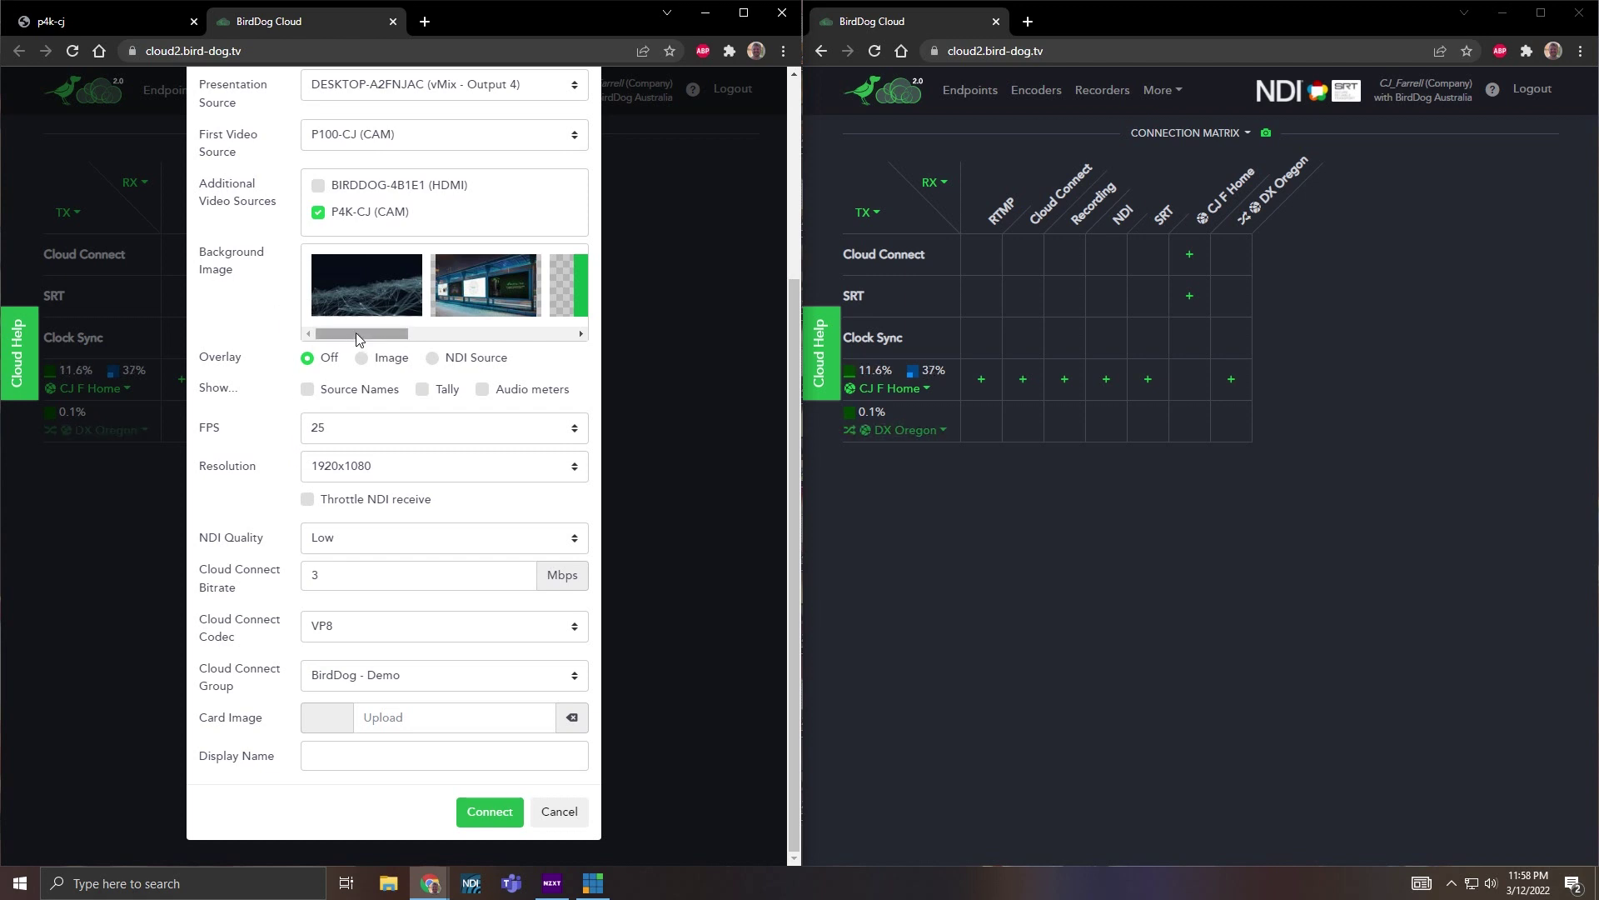
Step: Use the network-lines background image with a BirdDog logo image overlay
{"action": "left_click", "coordinate": [383, 282]}
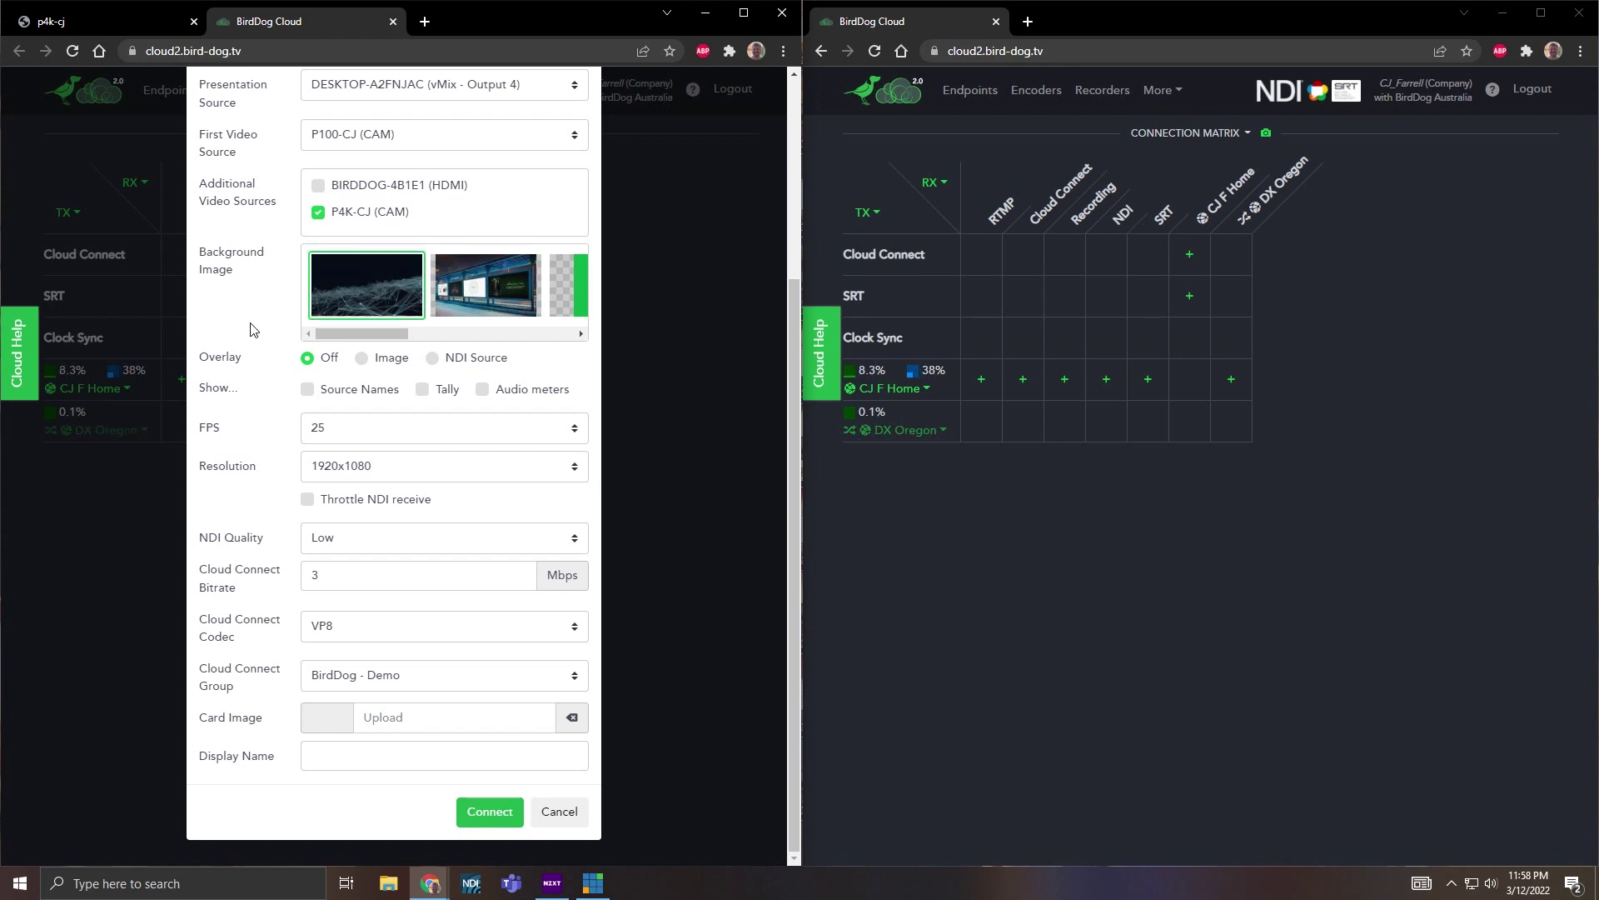
{"action": "left_click", "coordinate": [363, 359]}
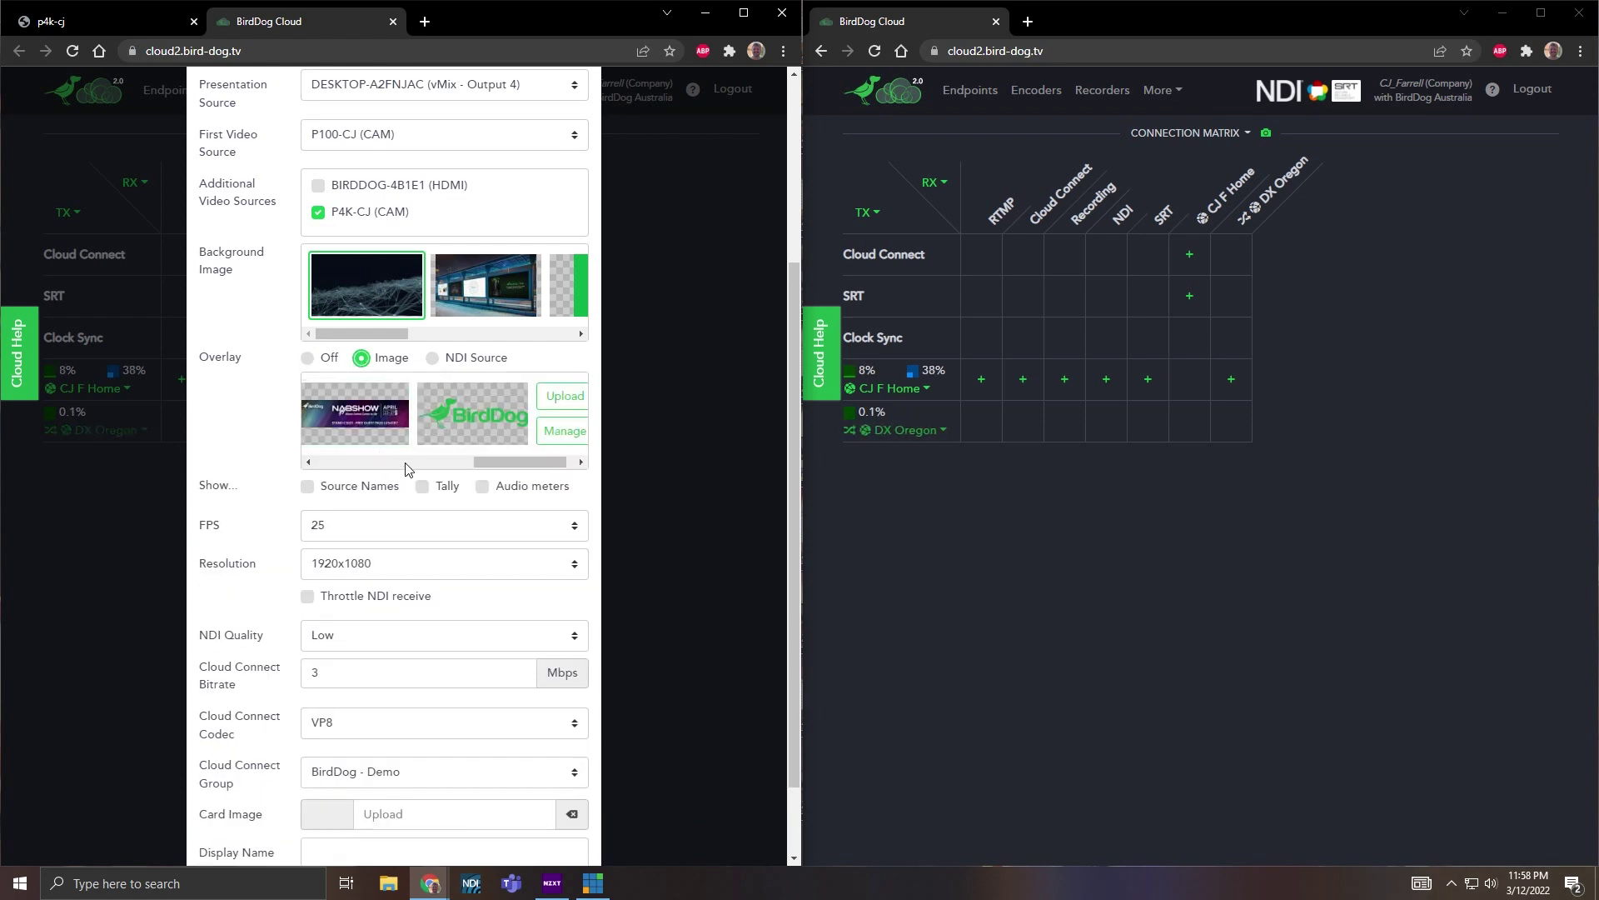
{"action": "left_click", "coordinate": [477, 401]}
{"action": "scroll", "coordinate": [275, 408], "scroll_direction": "down", "scroll_amount": 1}
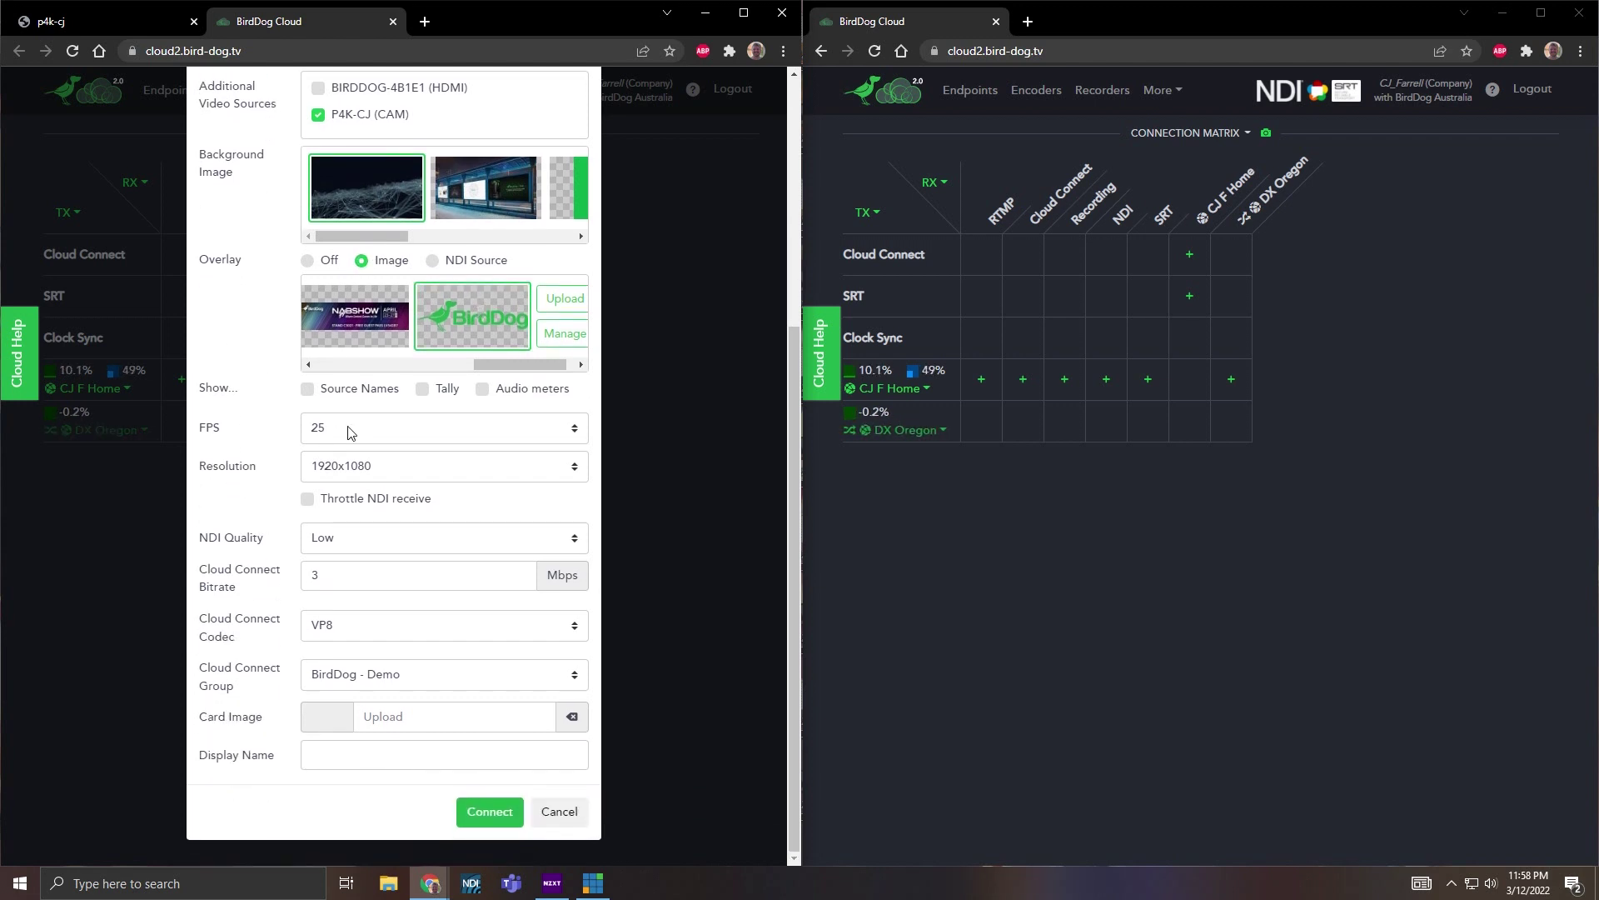
{"action": "left_click", "coordinate": [348, 431]}
Step: Set the stream to 60 fps, High NDI quality and VP9 codec, in the Video TEST group
{"action": "left_click", "coordinate": [337, 587]}
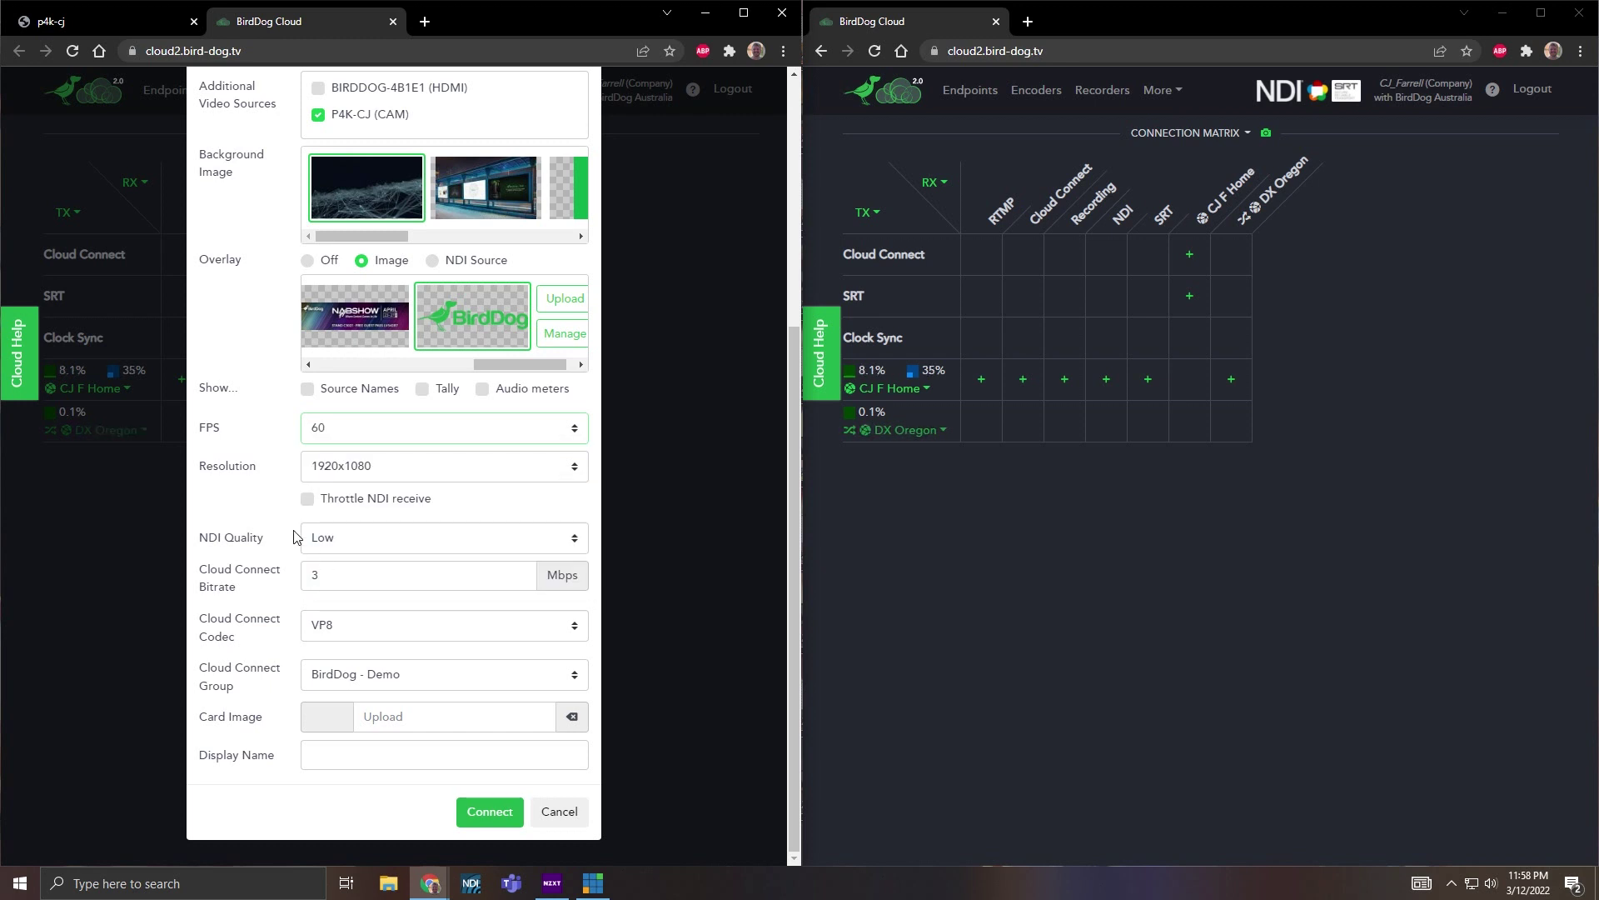
{"action": "left_click", "coordinate": [354, 542]}
{"action": "left_click", "coordinate": [335, 576]}
{"action": "left_click", "coordinate": [345, 630]}
{"action": "left_click", "coordinate": [325, 678]}
{"action": "left_click", "coordinate": [373, 679]}
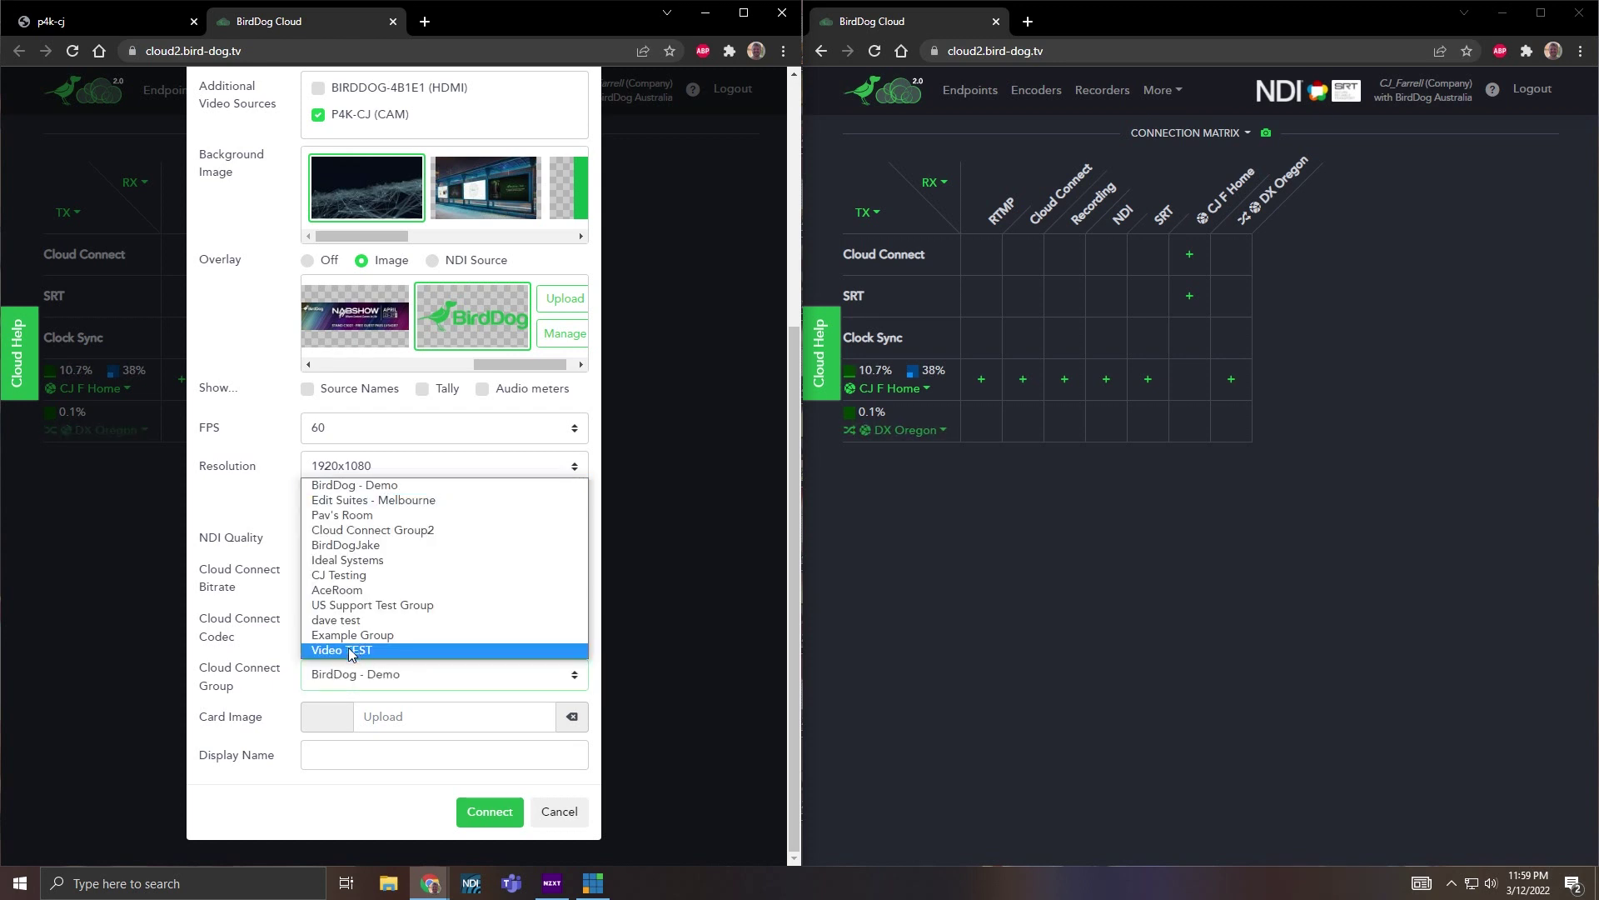
{"action": "left_click", "coordinate": [355, 652]}
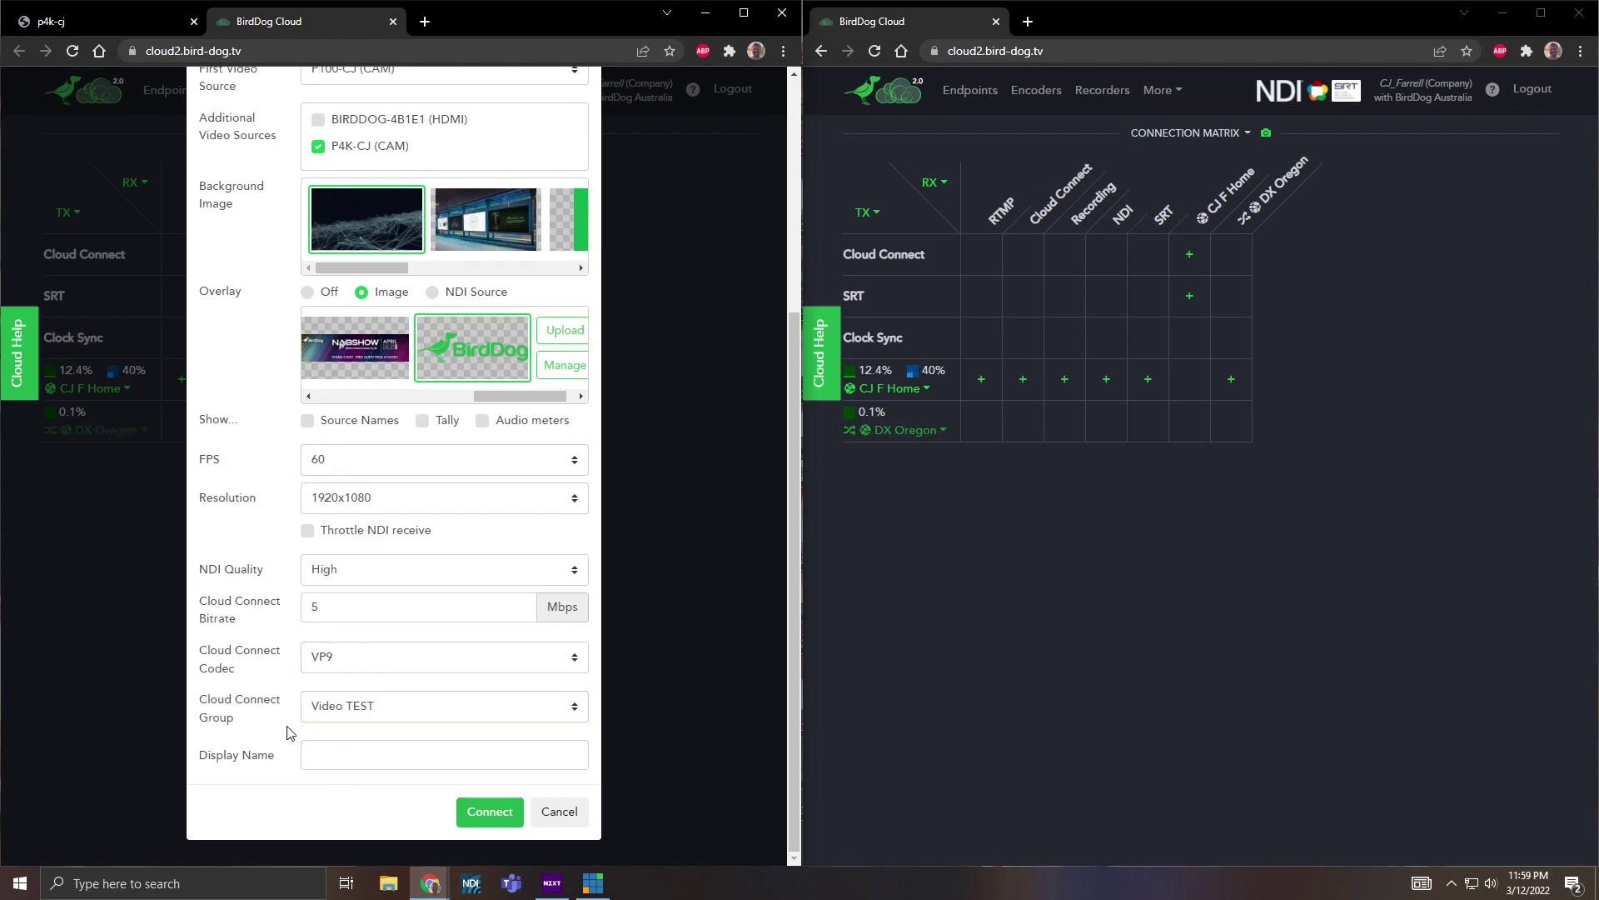
Step: Name the stream 'CJ Pres Feed' and connect it
{"action": "left_click", "coordinate": [342, 750]}
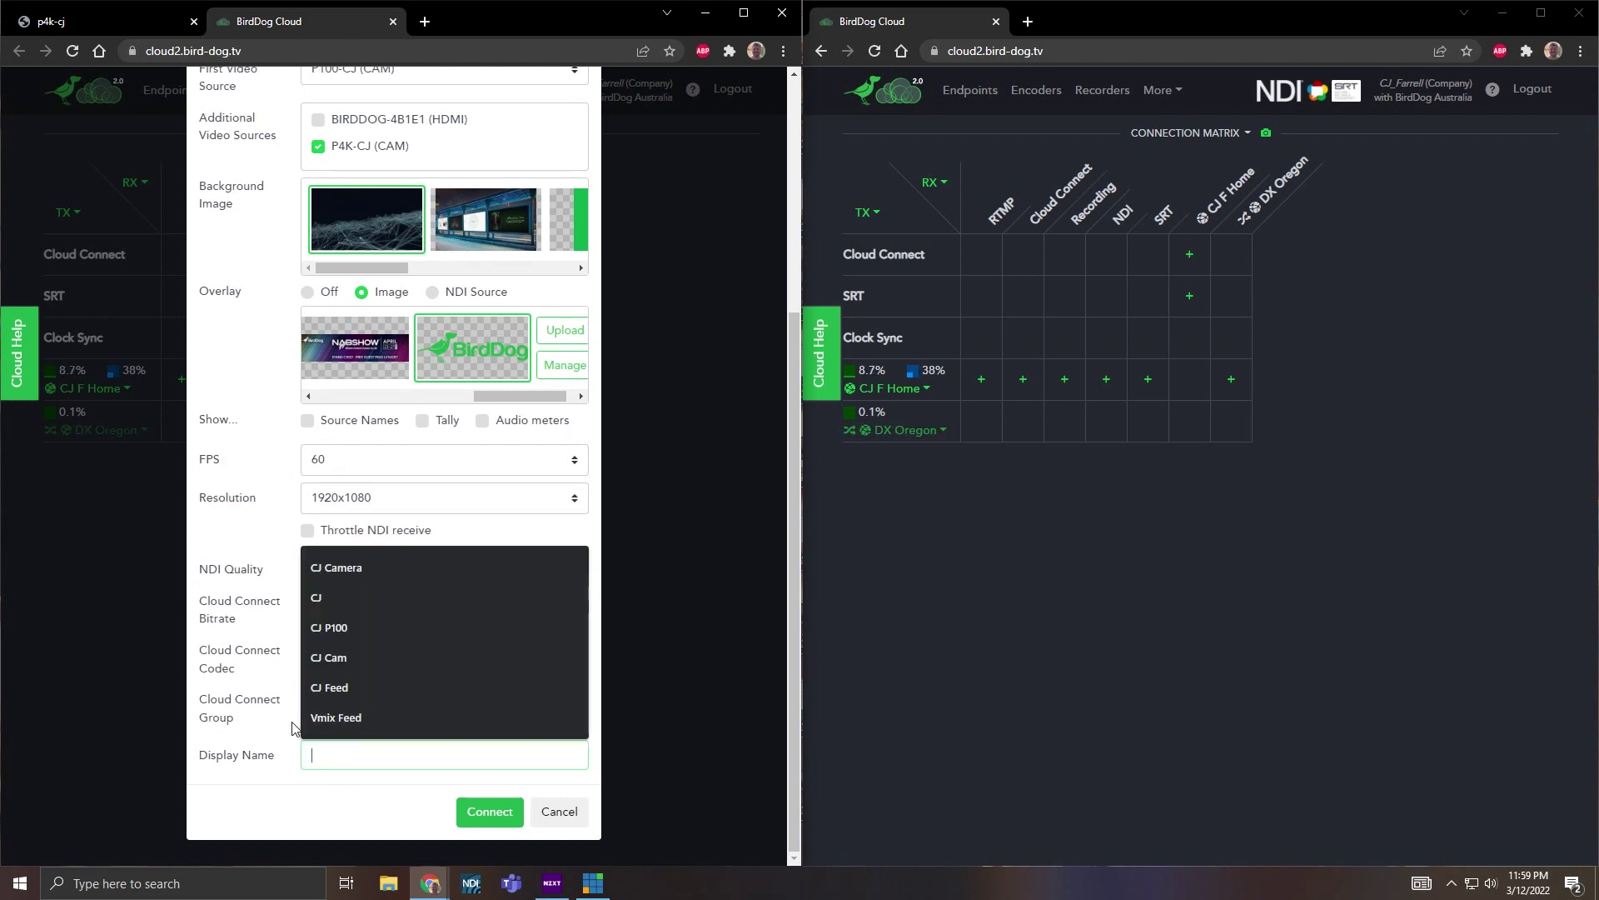
{"action": "type", "text": "CJ Pres Feed"}
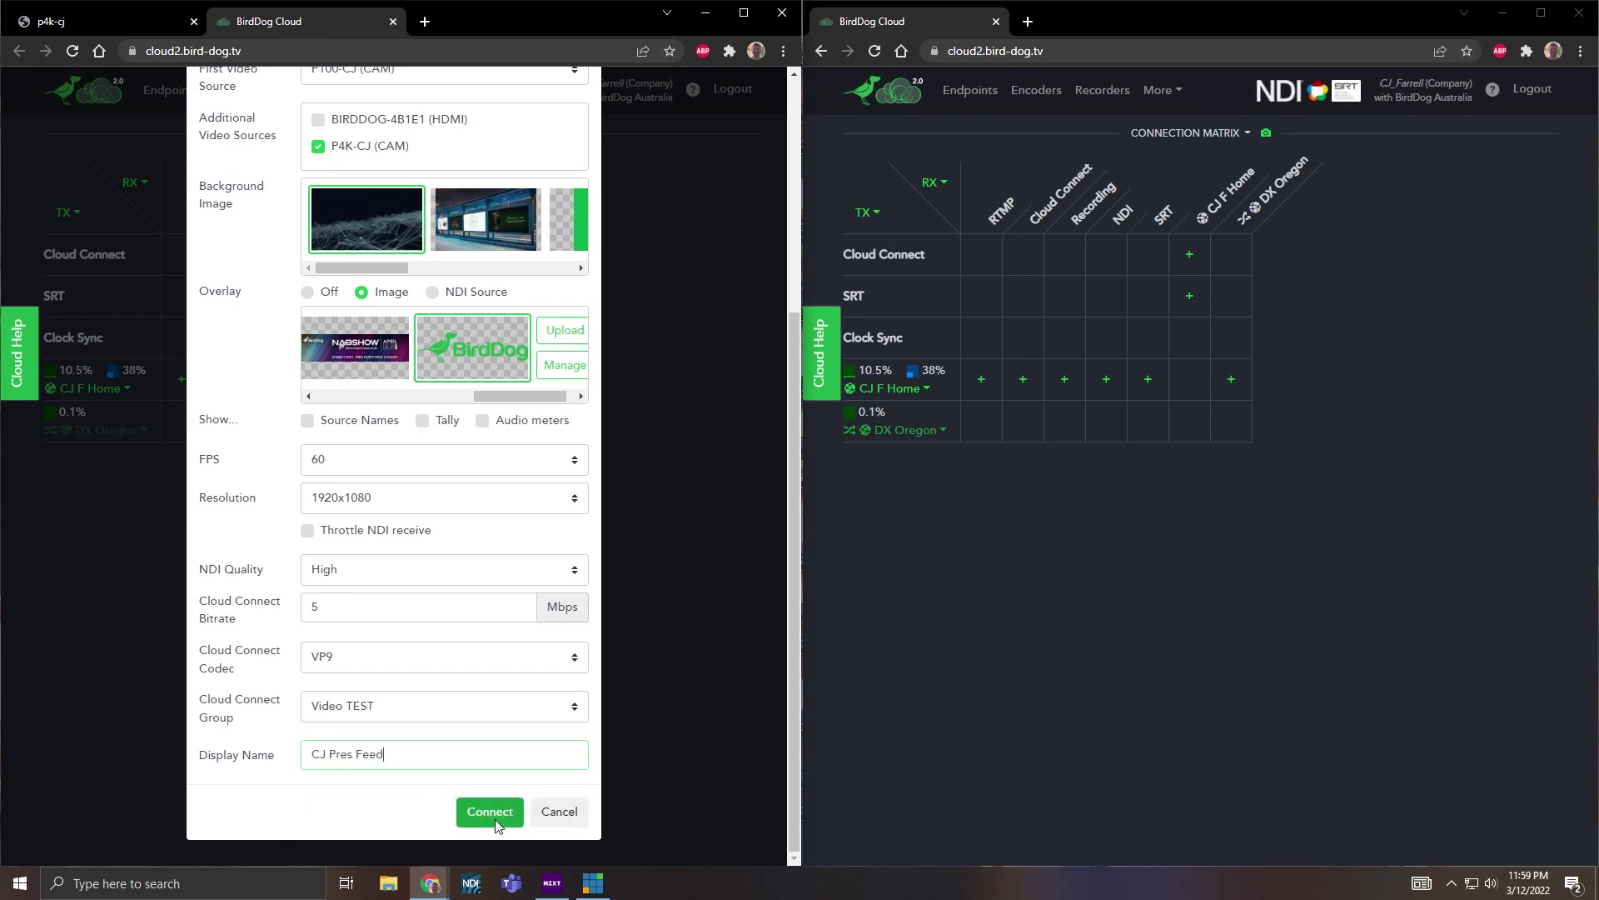
{"action": "left_click", "coordinate": [487, 811]}
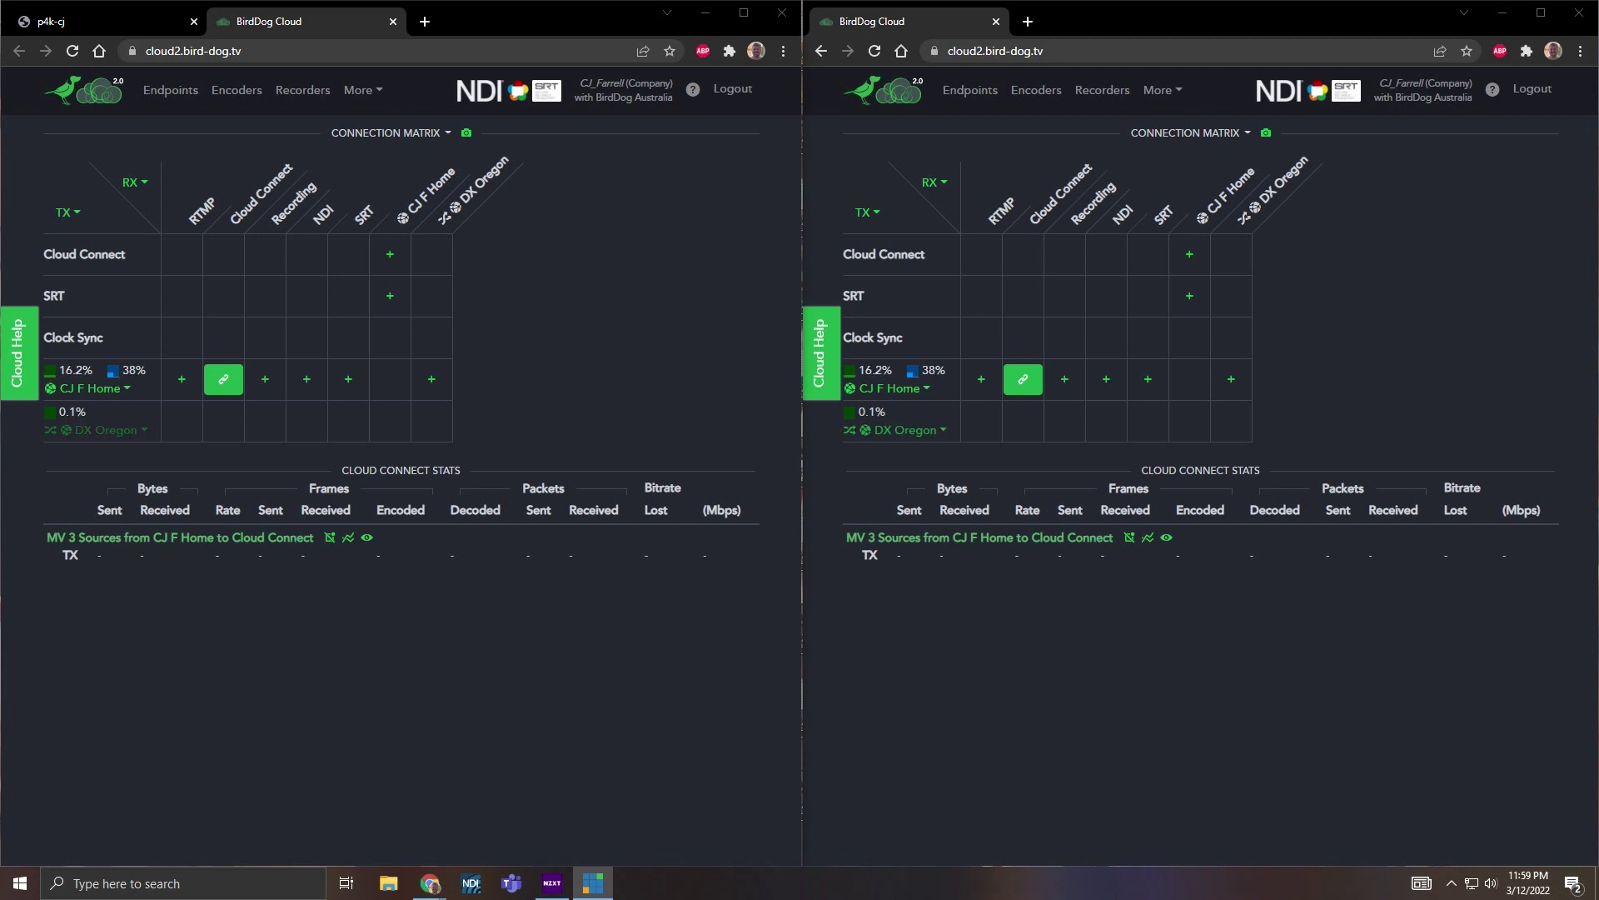
Step: Open the Video TEST group's Cloud Connect streams page and play CJ Pres Feed
{"action": "left_click", "coordinate": [372, 91]}
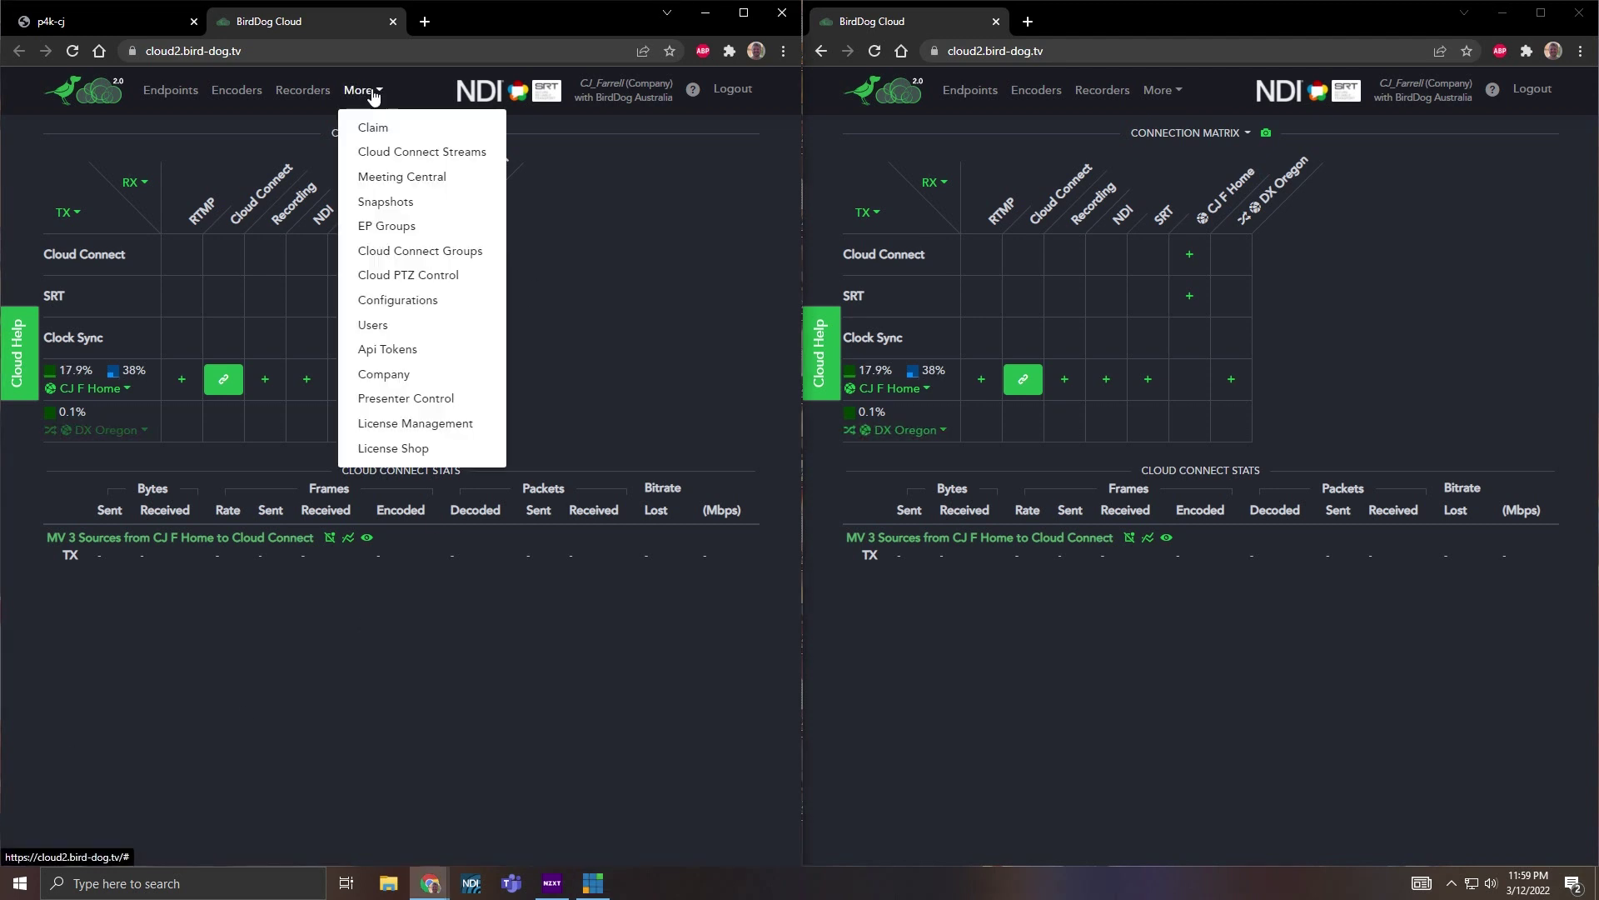
{"action": "left_click", "coordinate": [410, 153]}
{"action": "left_click", "coordinate": [635, 473]}
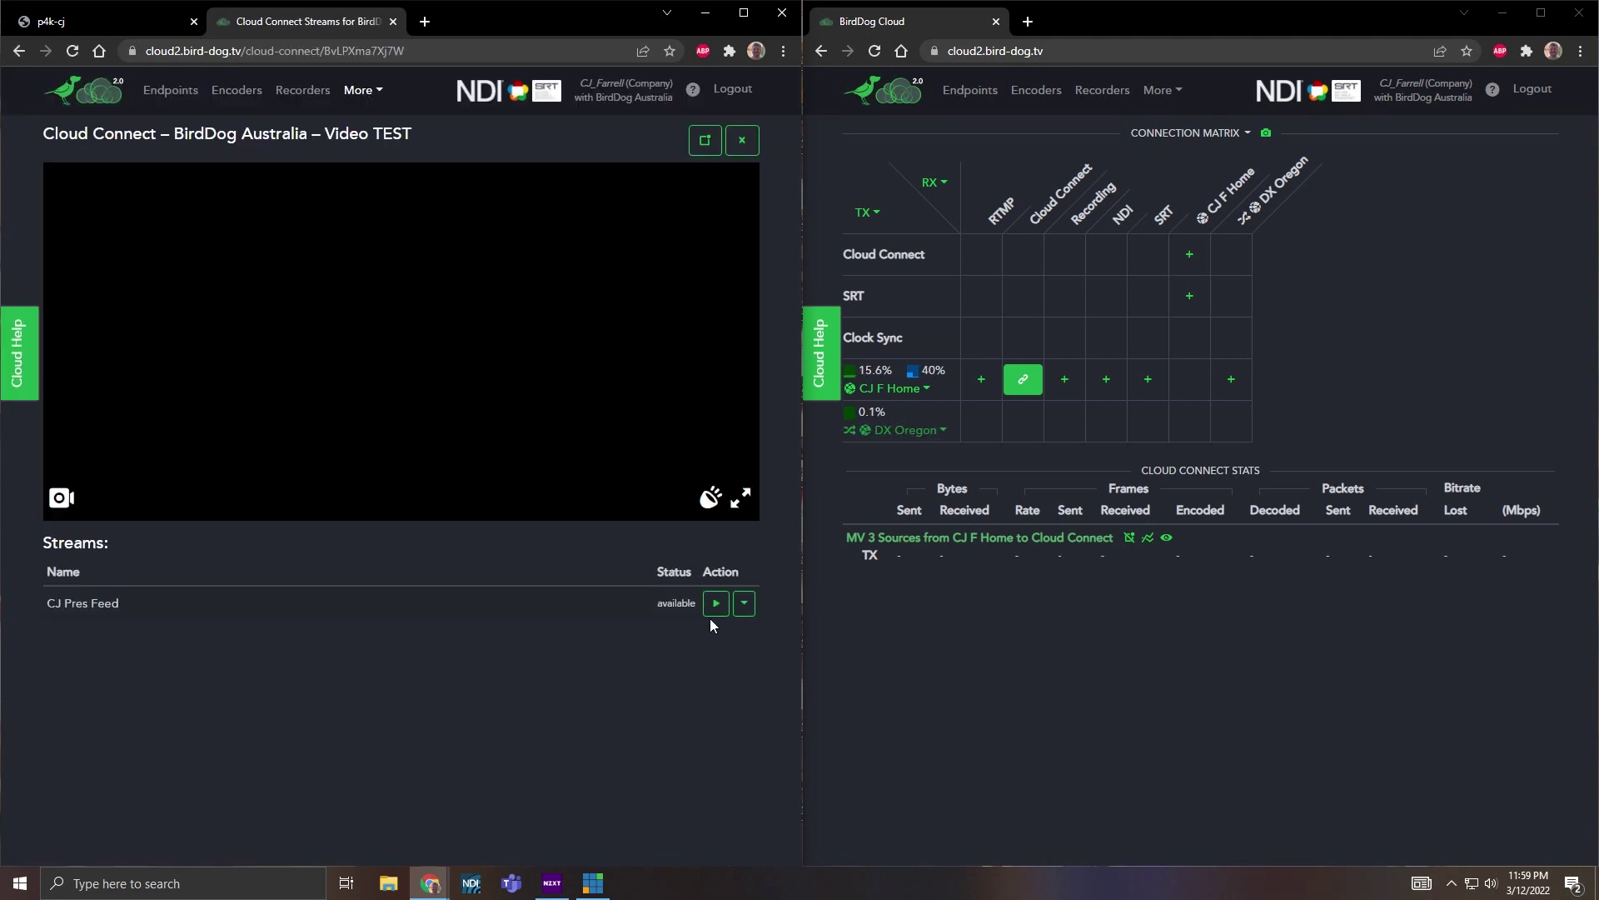
{"action": "left_click", "coordinate": [715, 603]}
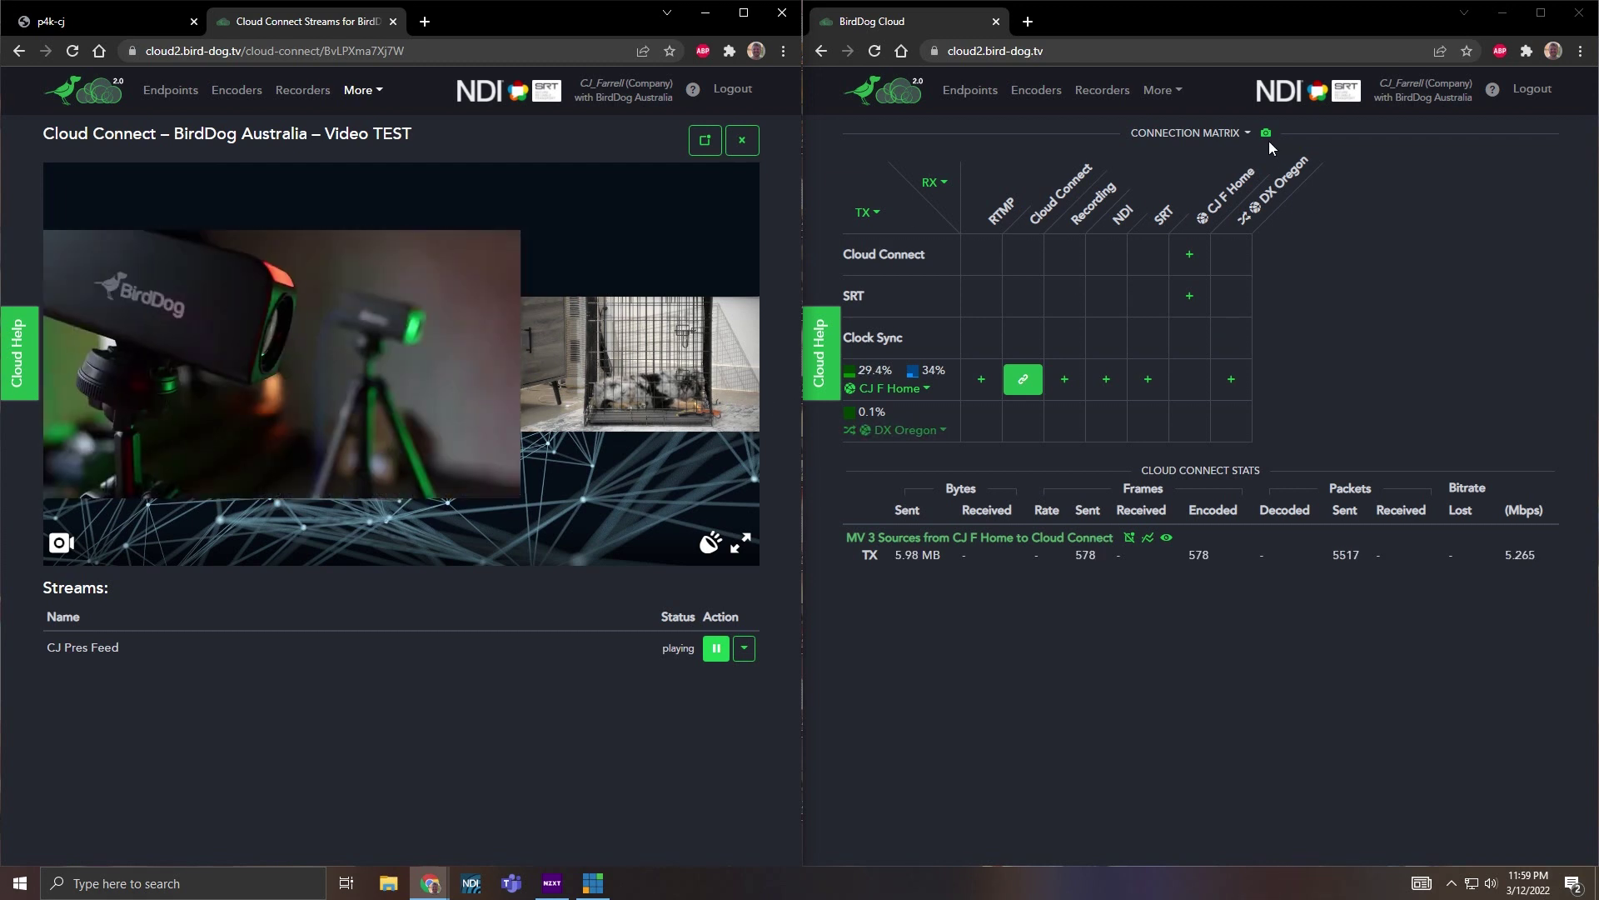
{"action": "left_click", "coordinate": [1162, 90]}
Step: On the Presenter Control page, open control for the CJ F Home connection
{"action": "left_click", "coordinate": [1207, 397]}
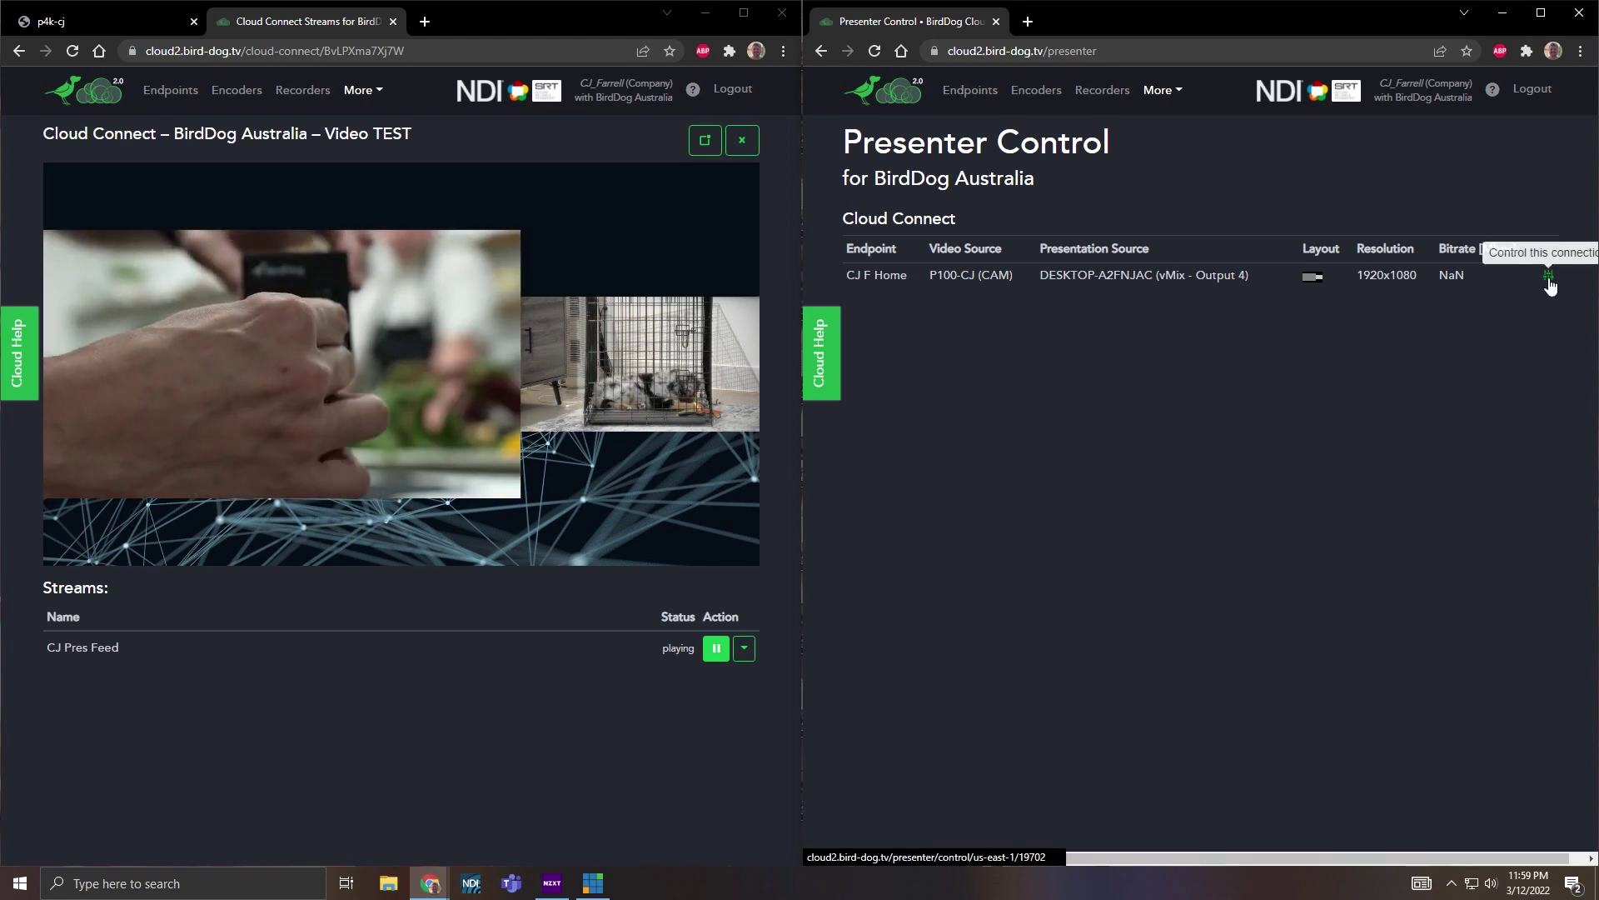
{"action": "left_click", "coordinate": [1547, 278]}
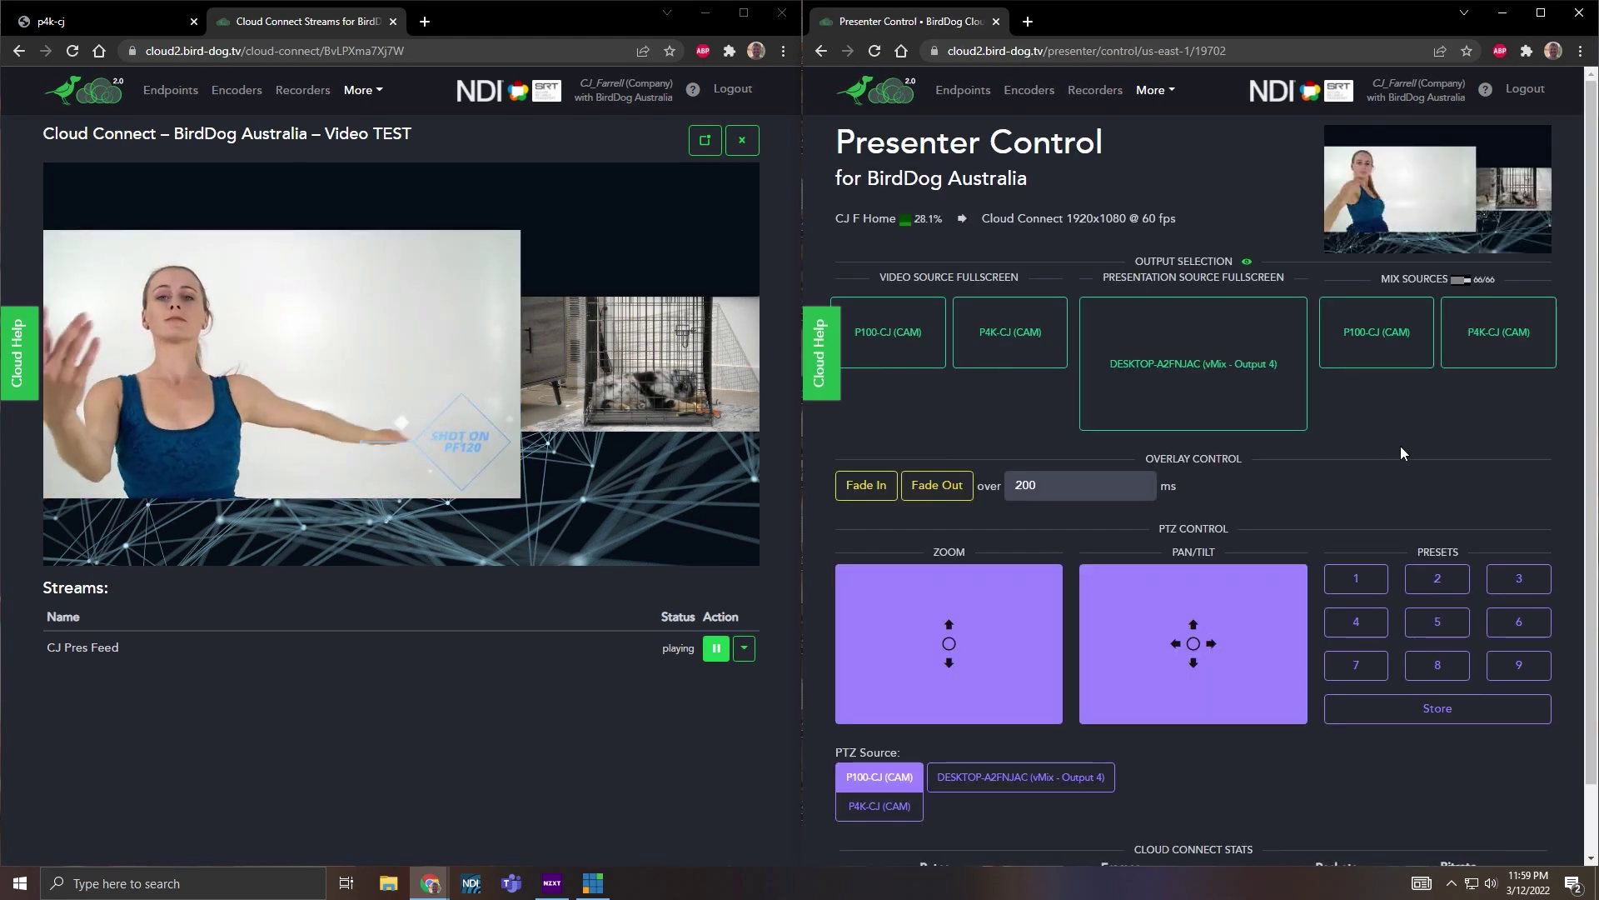
{"action": "left_click", "coordinate": [1194, 400]}
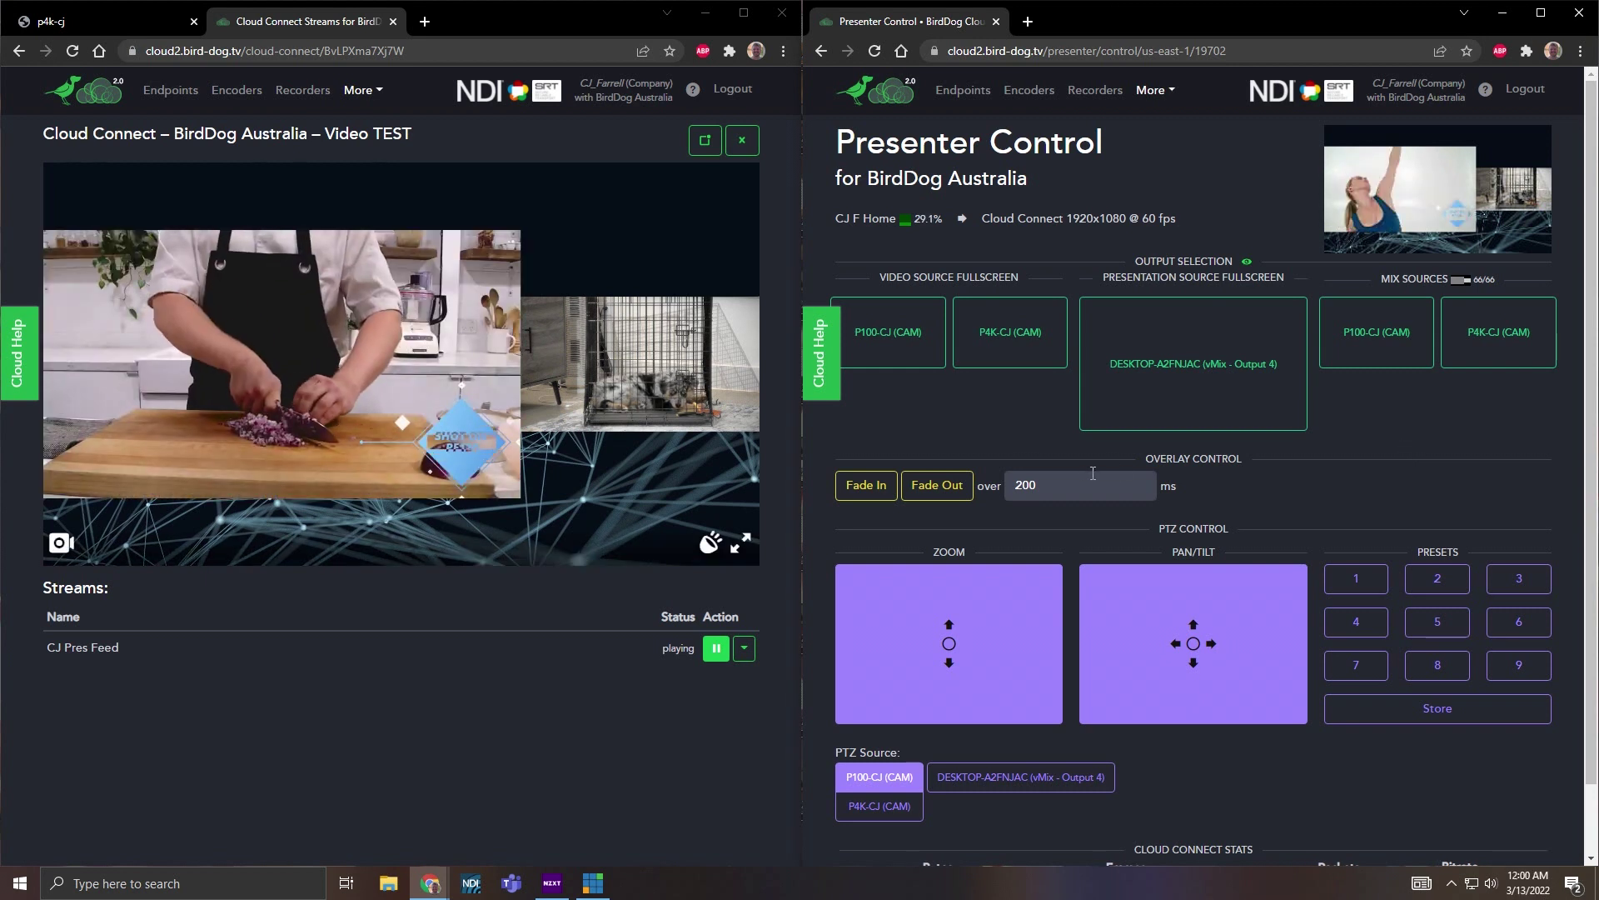
Step: Switch the stream through vMix, P100-CJ and P4K-CJ fullscreen, then the P4K-CJ and P100-CJ mixes
{"action": "left_click", "coordinate": [1224, 301]}
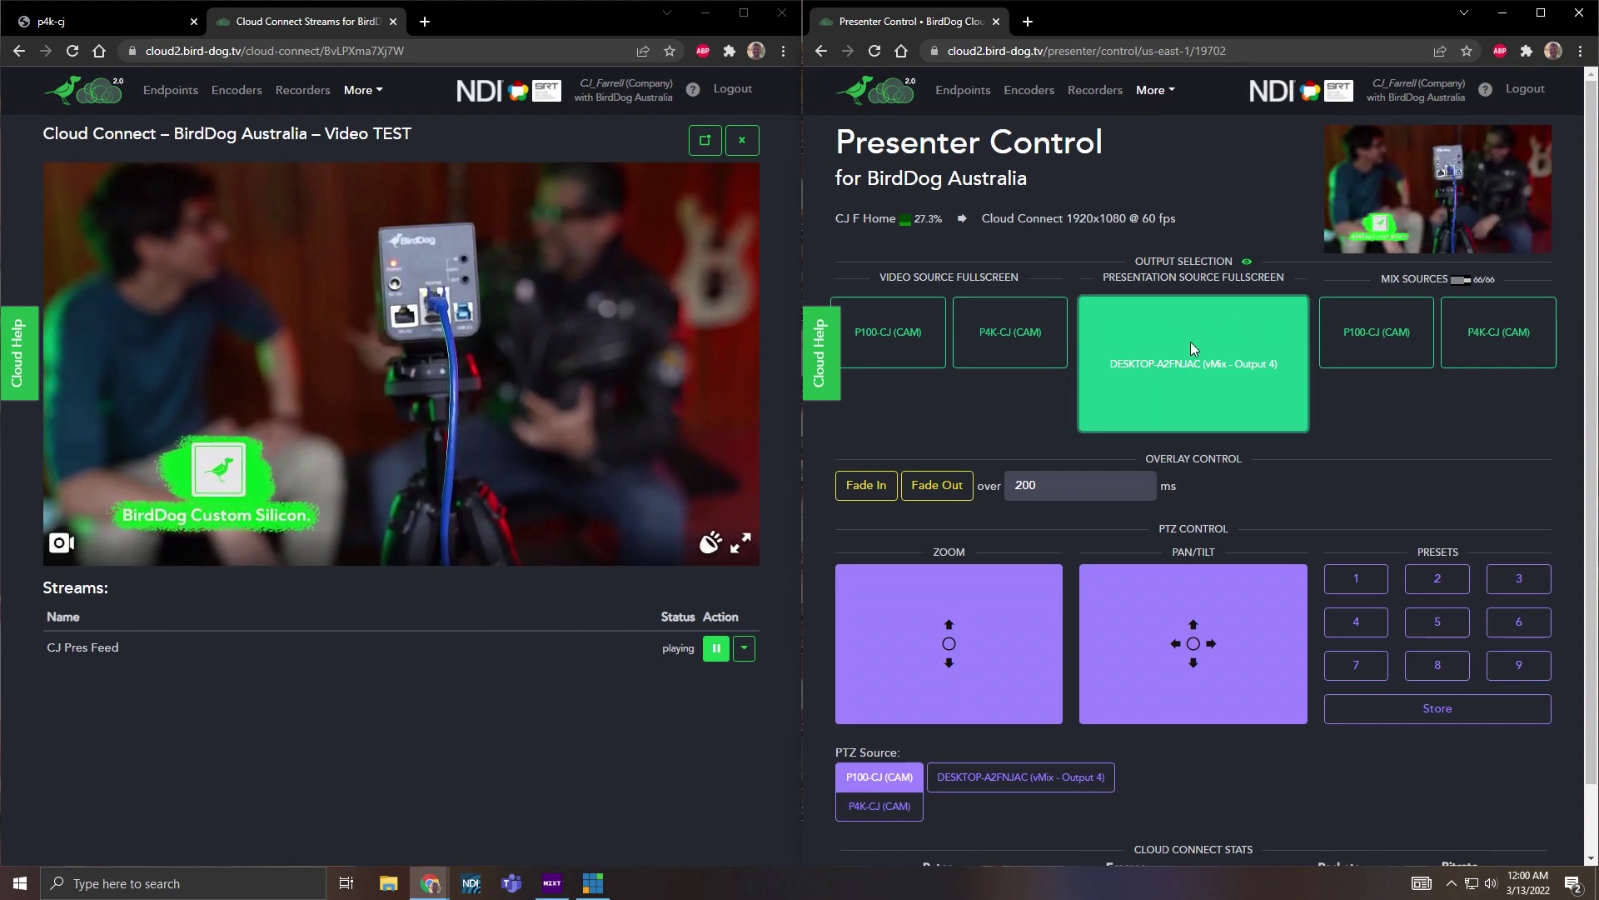
{"action": "left_click", "coordinate": [908, 333]}
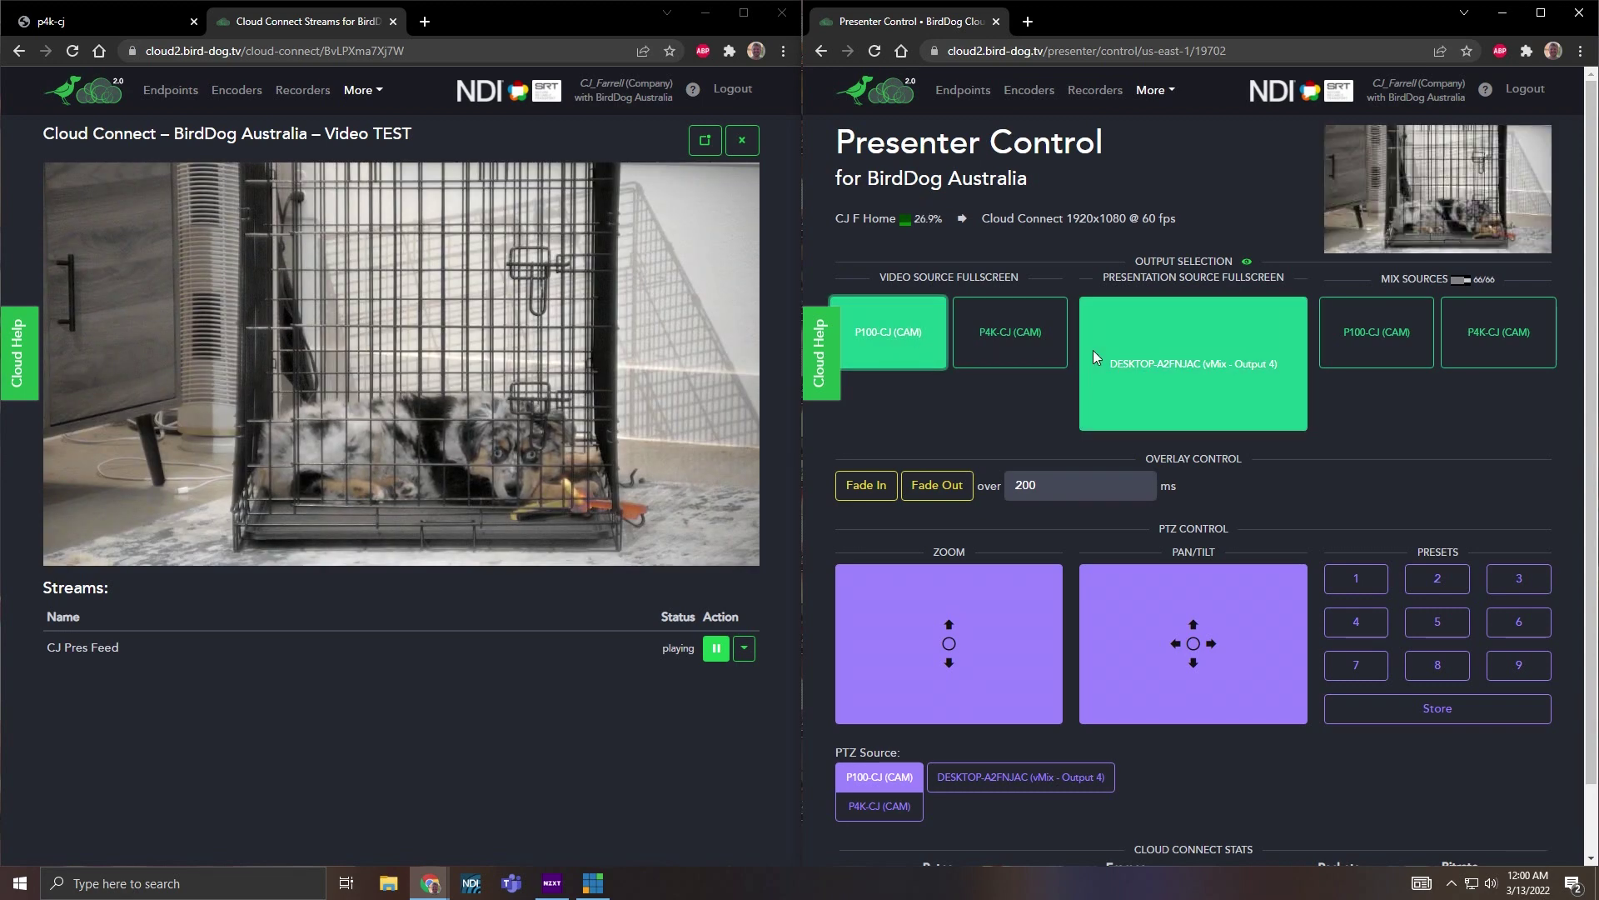
{"action": "left_click", "coordinate": [1023, 332]}
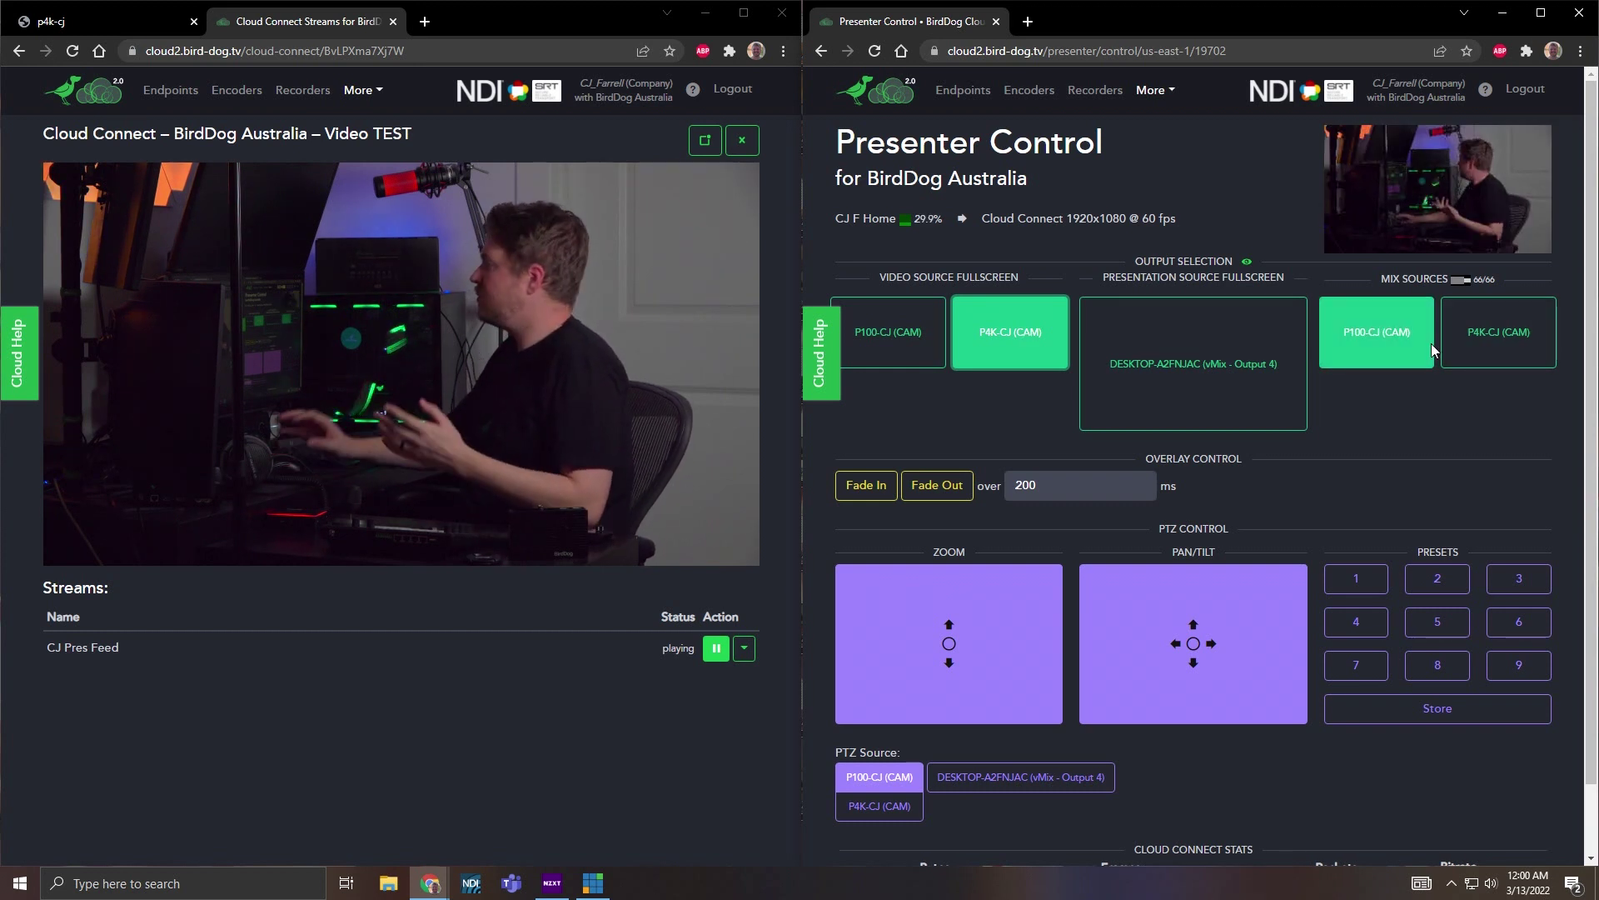
{"action": "left_click", "coordinate": [1498, 345]}
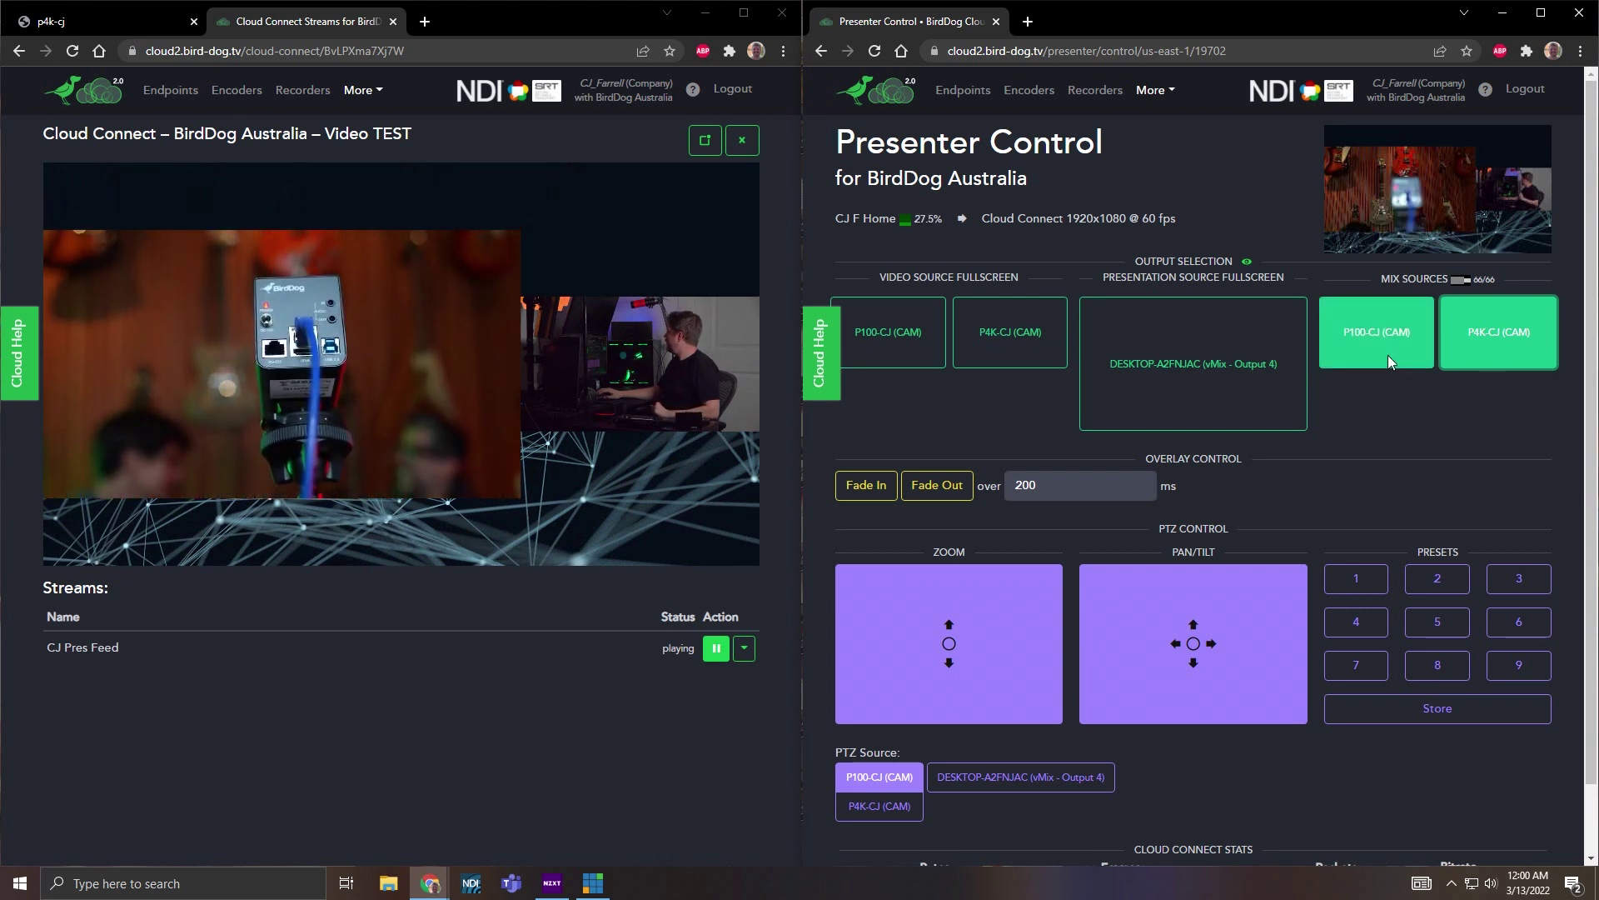
{"action": "left_click", "coordinate": [1386, 344]}
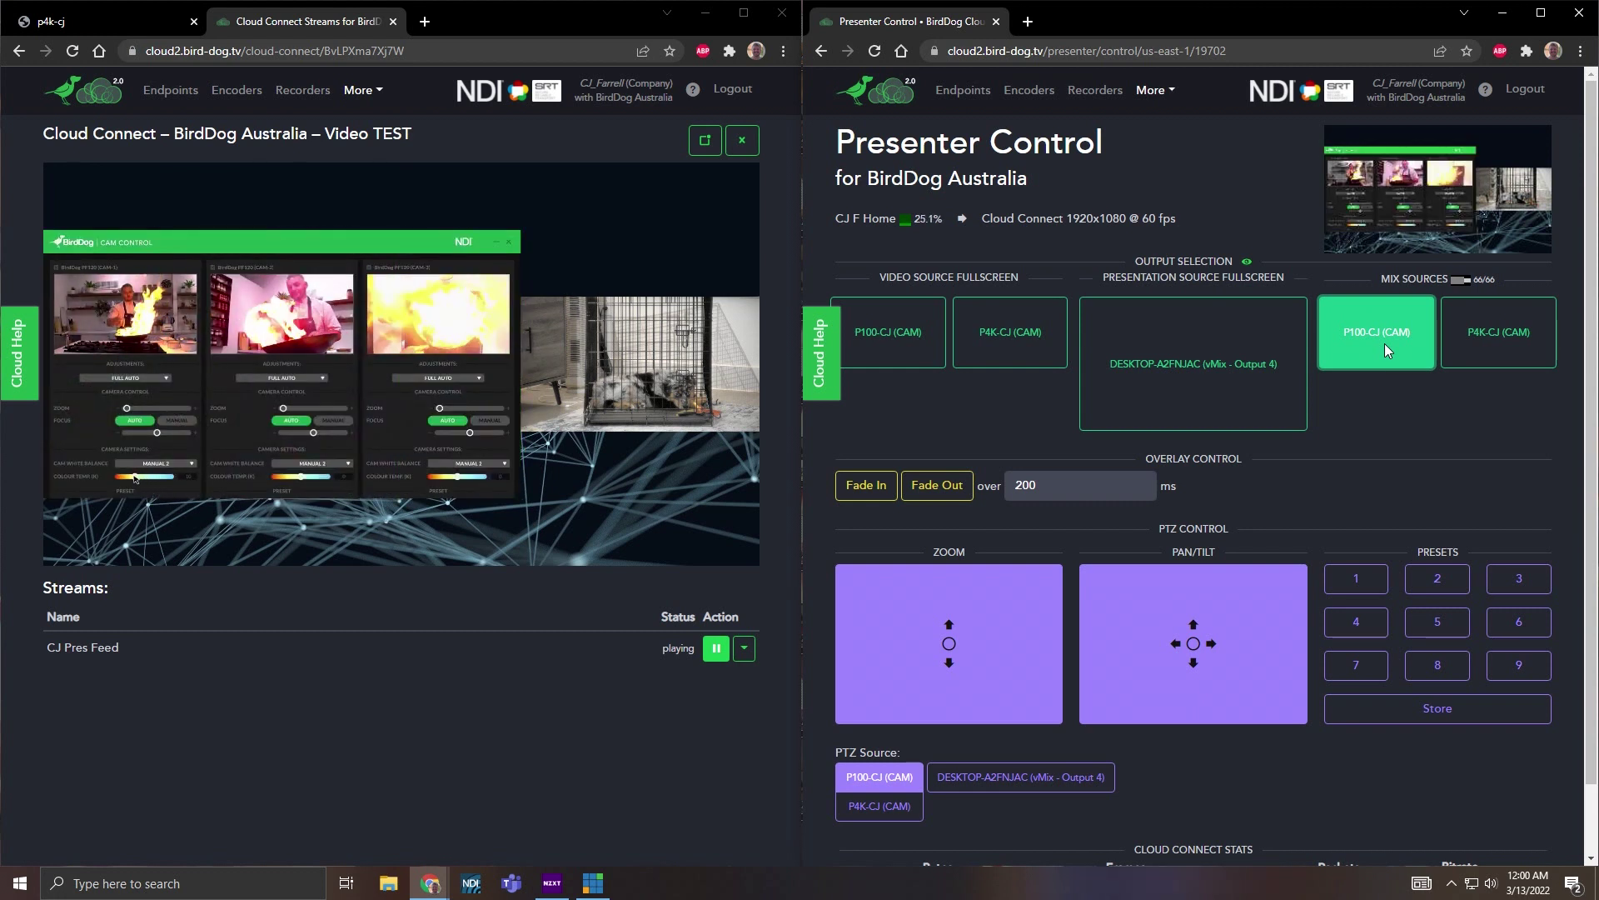
Step: Fade the BirdDog logo overlay out, in, and back out
{"action": "left_click", "coordinate": [916, 491]}
{"action": "left_click", "coordinate": [873, 489]}
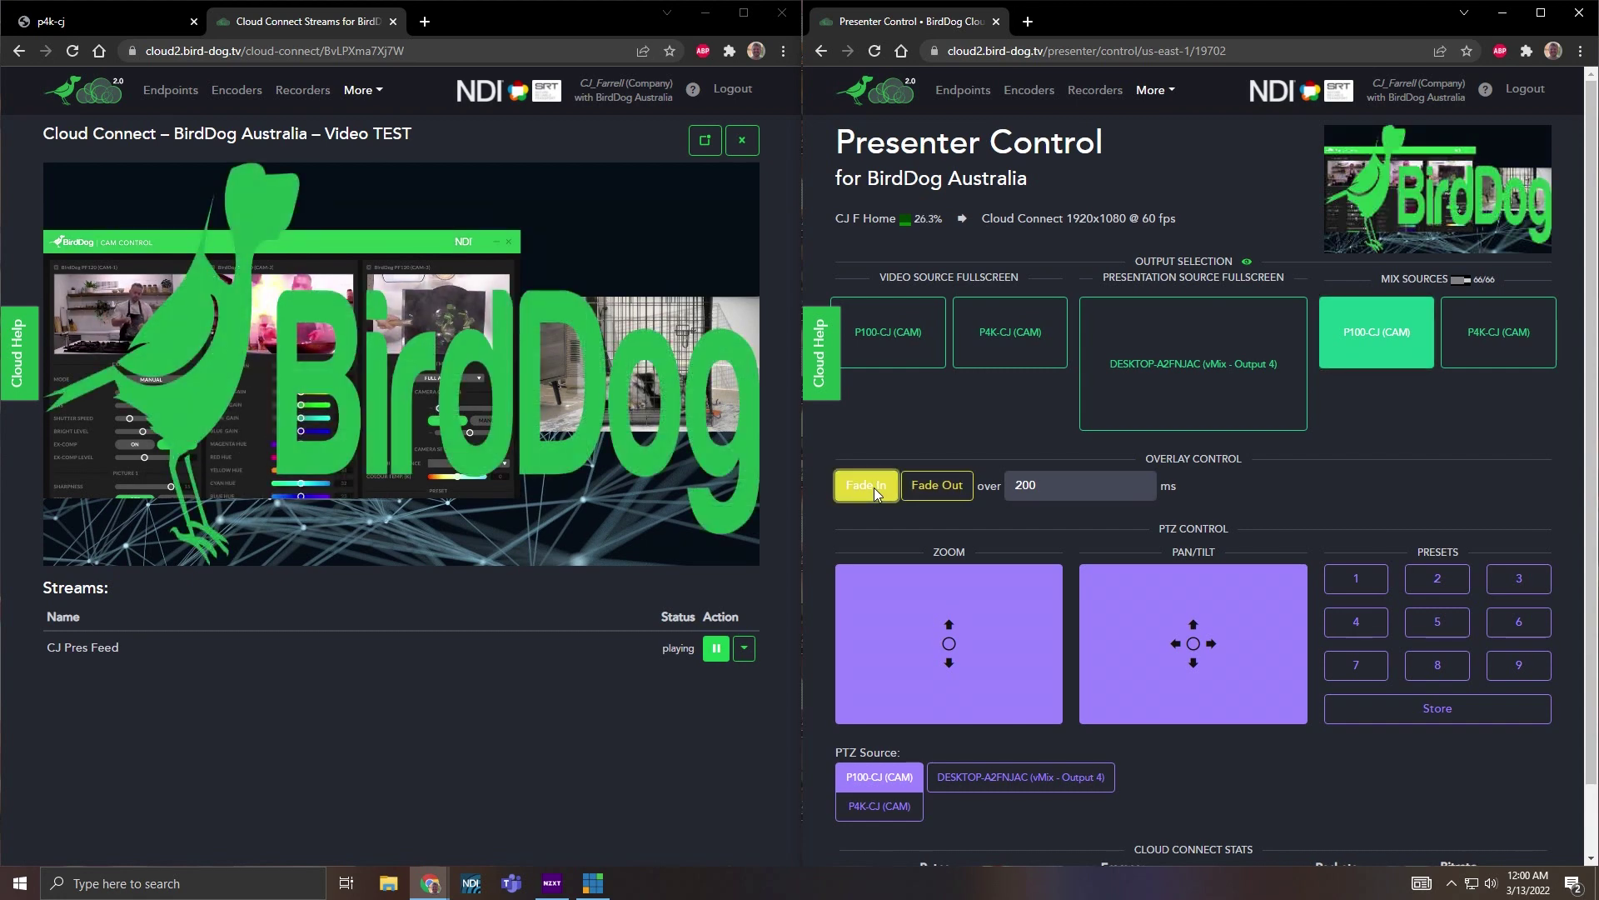
{"action": "left_click", "coordinate": [945, 494]}
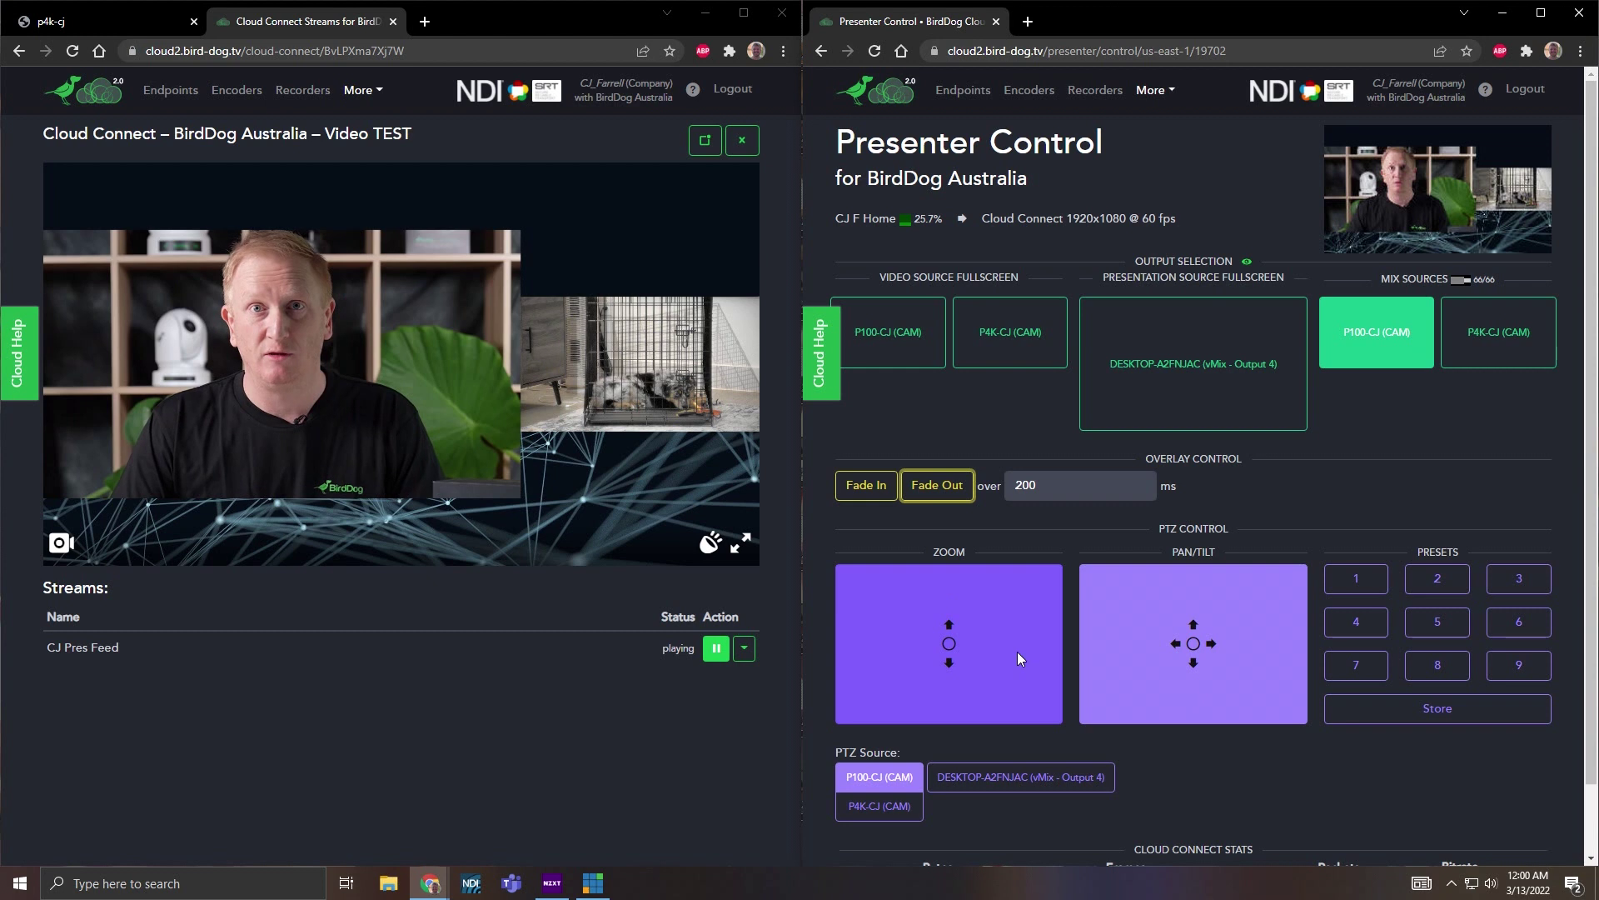
{"action": "scroll", "coordinate": [1017, 653], "scroll_direction": "down", "scroll_amount": 2}
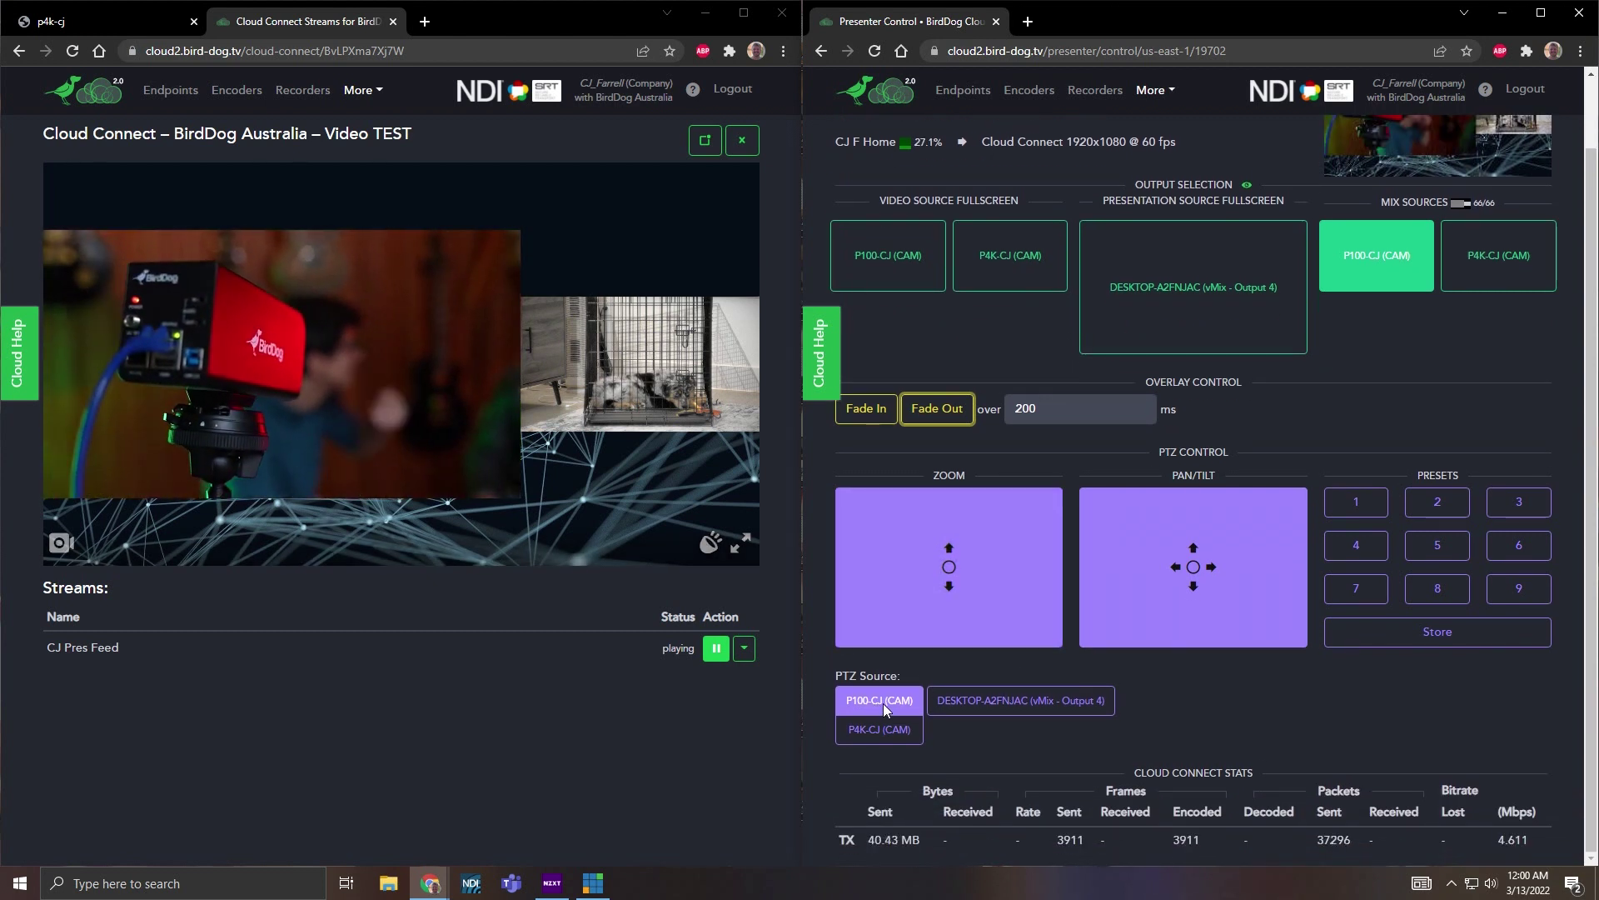
Step: Zoom the P100-CJ camera in and back out, then pan and tilt it slightly
{"action": "left_click_drag", "start_coordinate": [948, 563], "coordinate": [949, 553]}
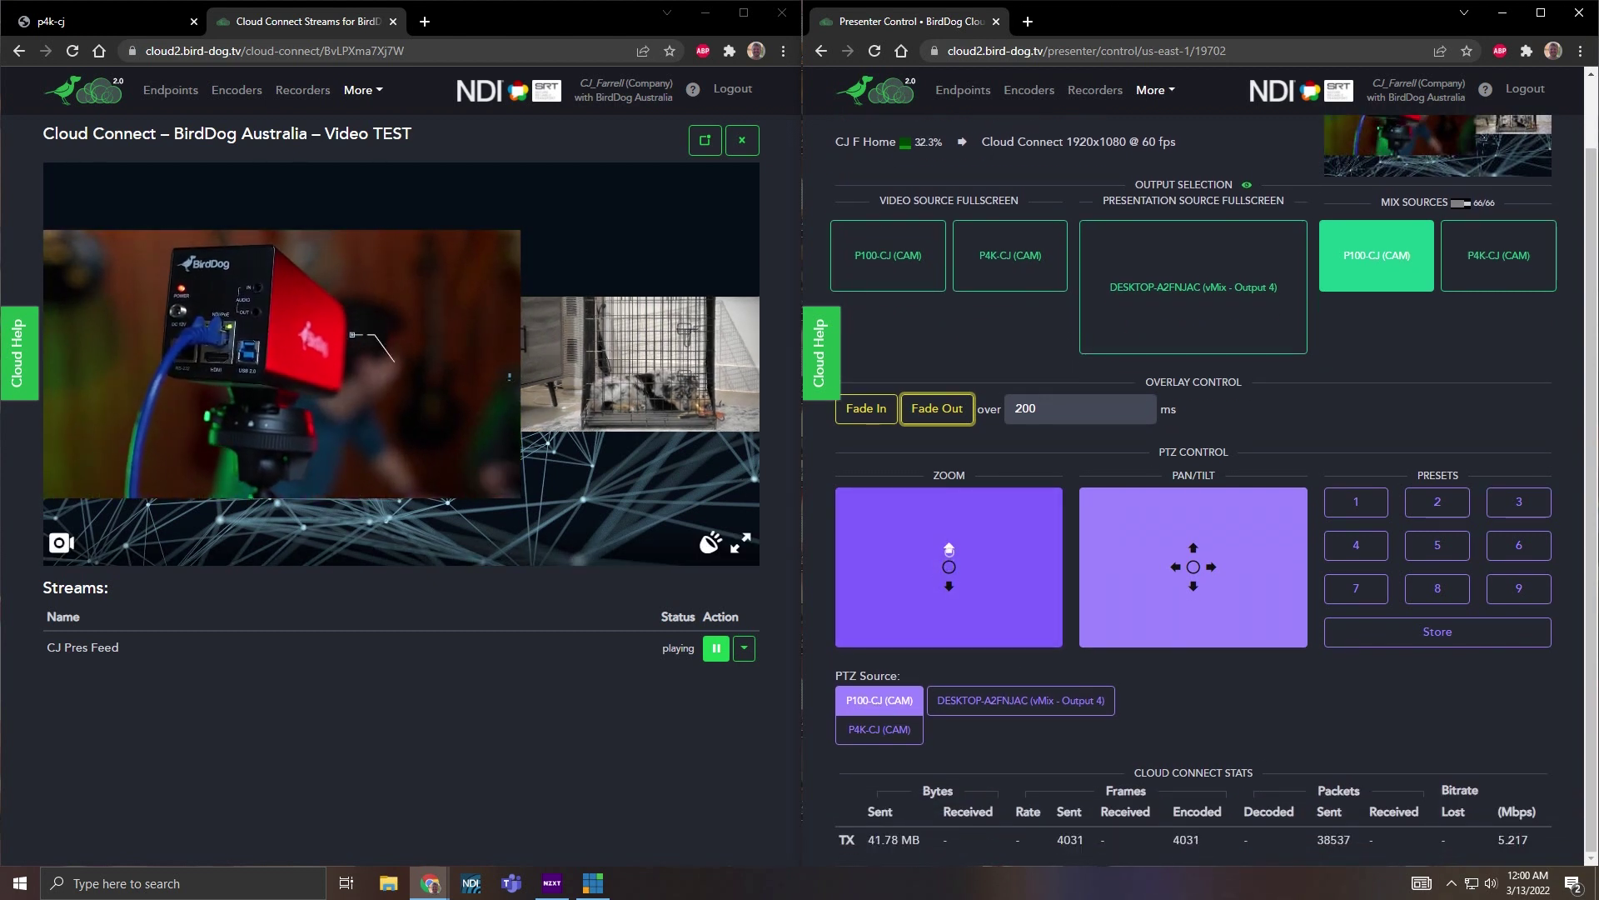
{"action": "left_click_drag", "start_coordinate": [949, 550], "coordinate": [1049, 508]}
{"action": "left_click_drag", "start_coordinate": [1166, 543], "coordinate": [1194, 569]}
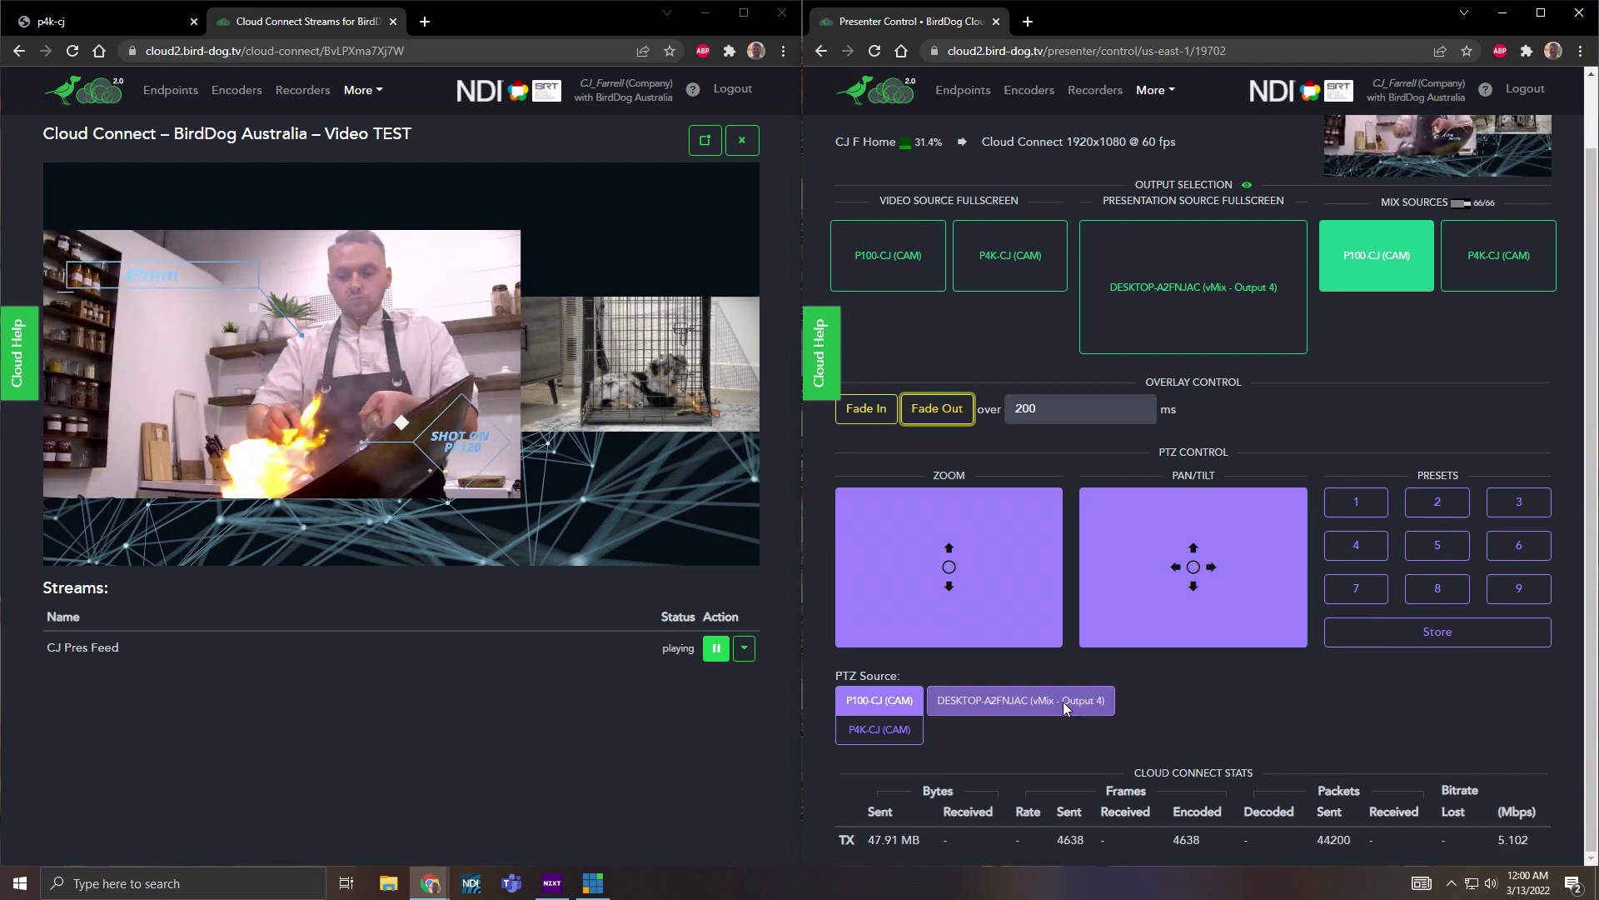
Step: Make P4K-CJ the PTZ camera, feature it in the mix, then show the vMix presentation fullscreen
{"action": "left_click", "coordinate": [880, 713]}
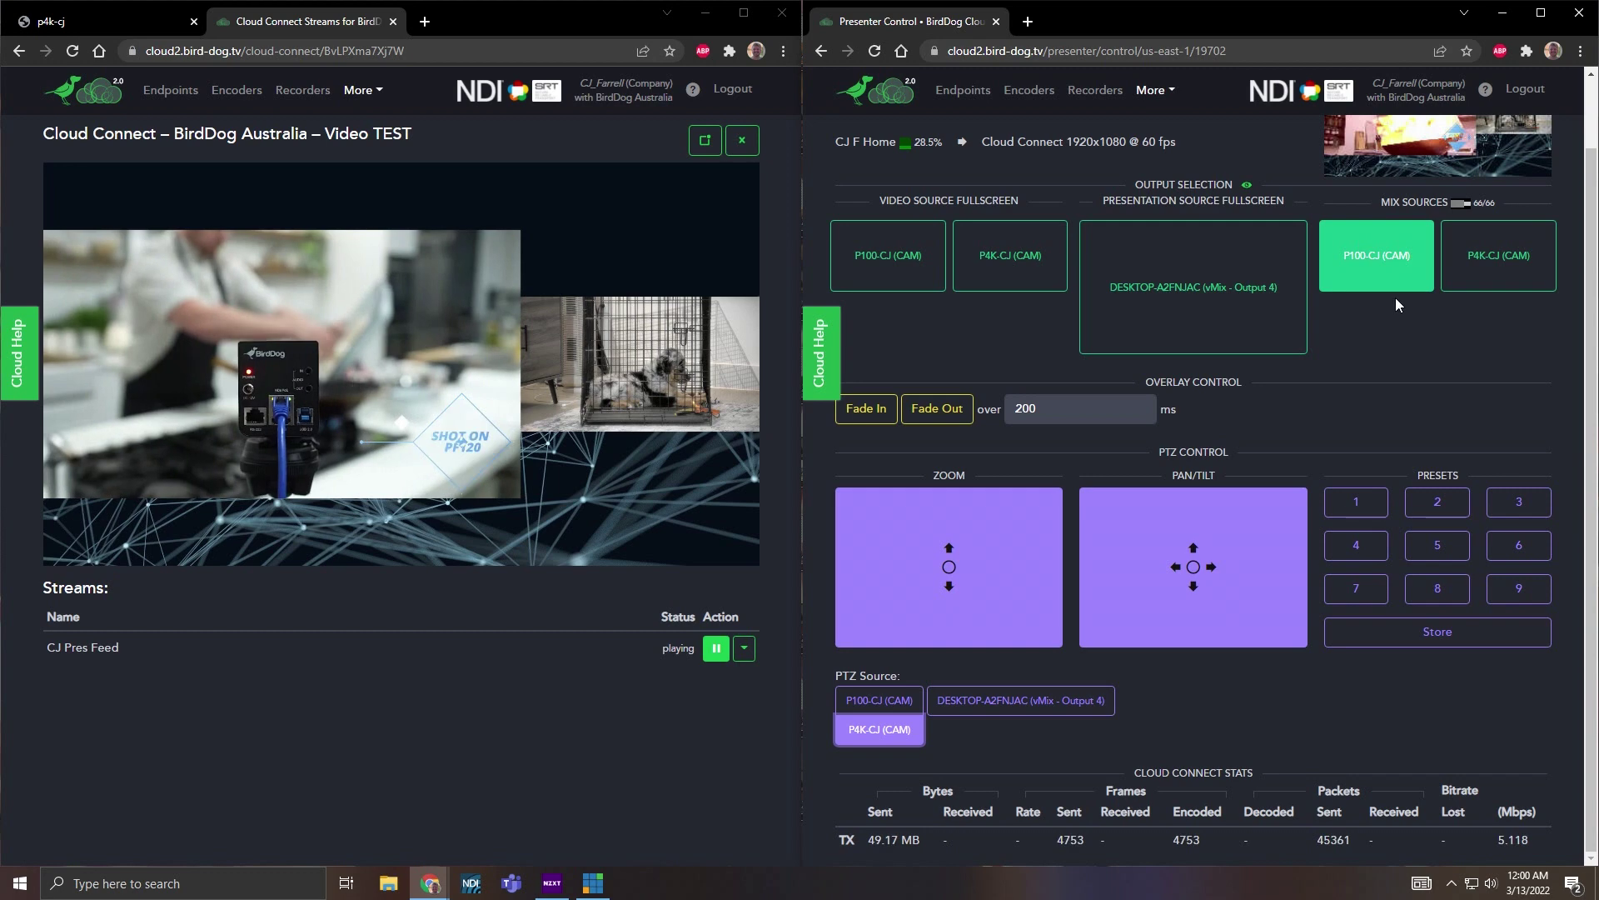
{"action": "left_click", "coordinate": [1499, 260]}
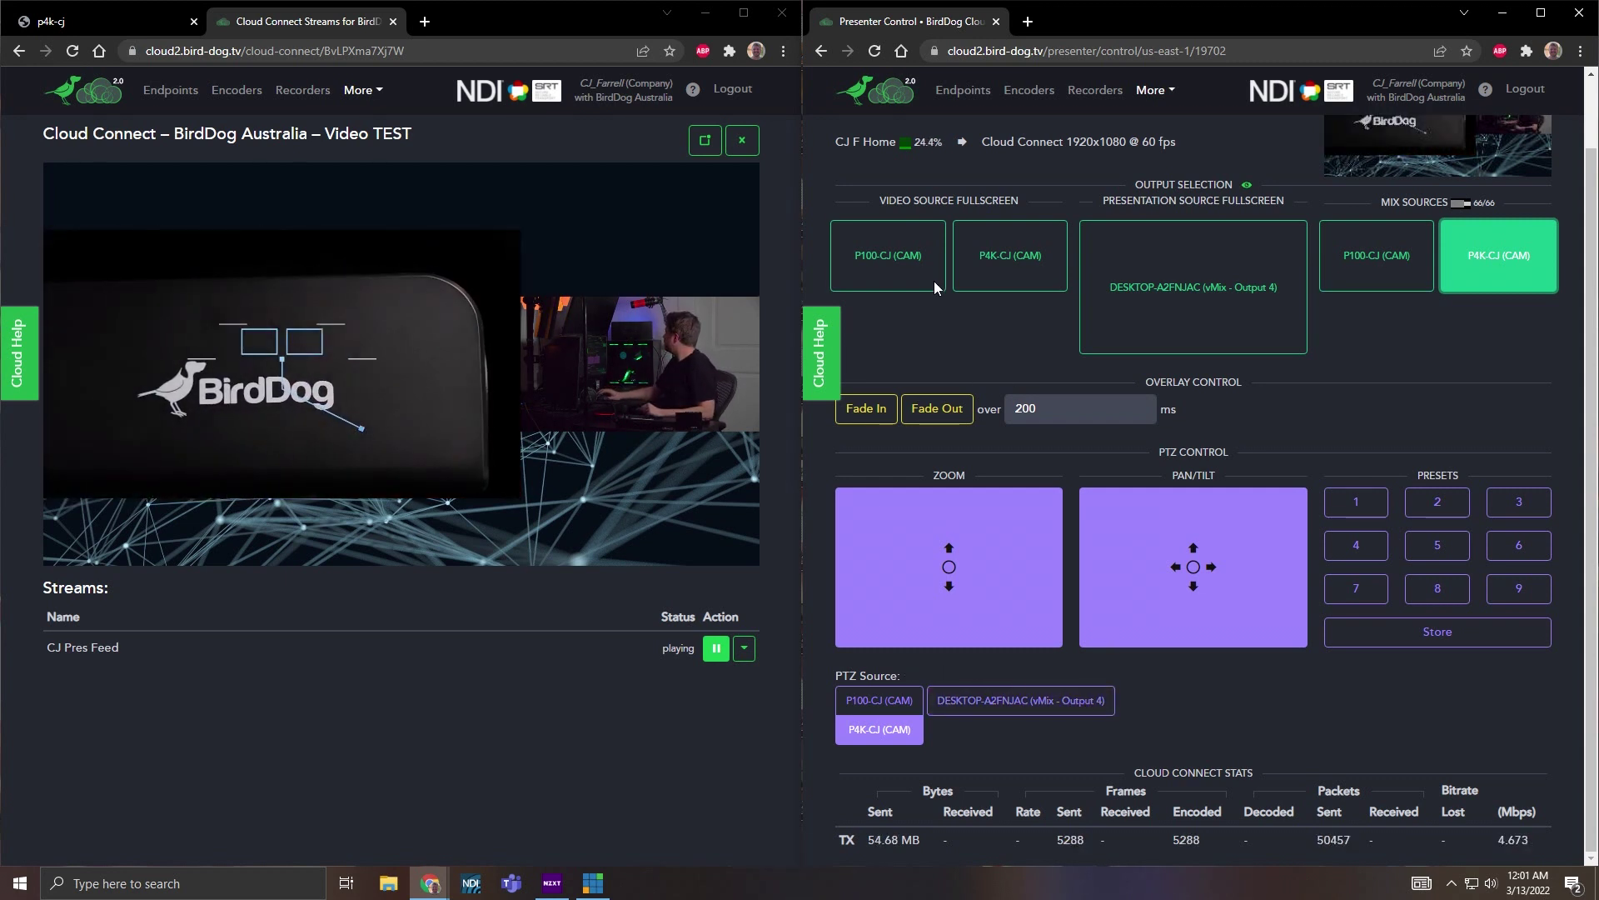
{"action": "left_click", "coordinate": [1214, 276]}
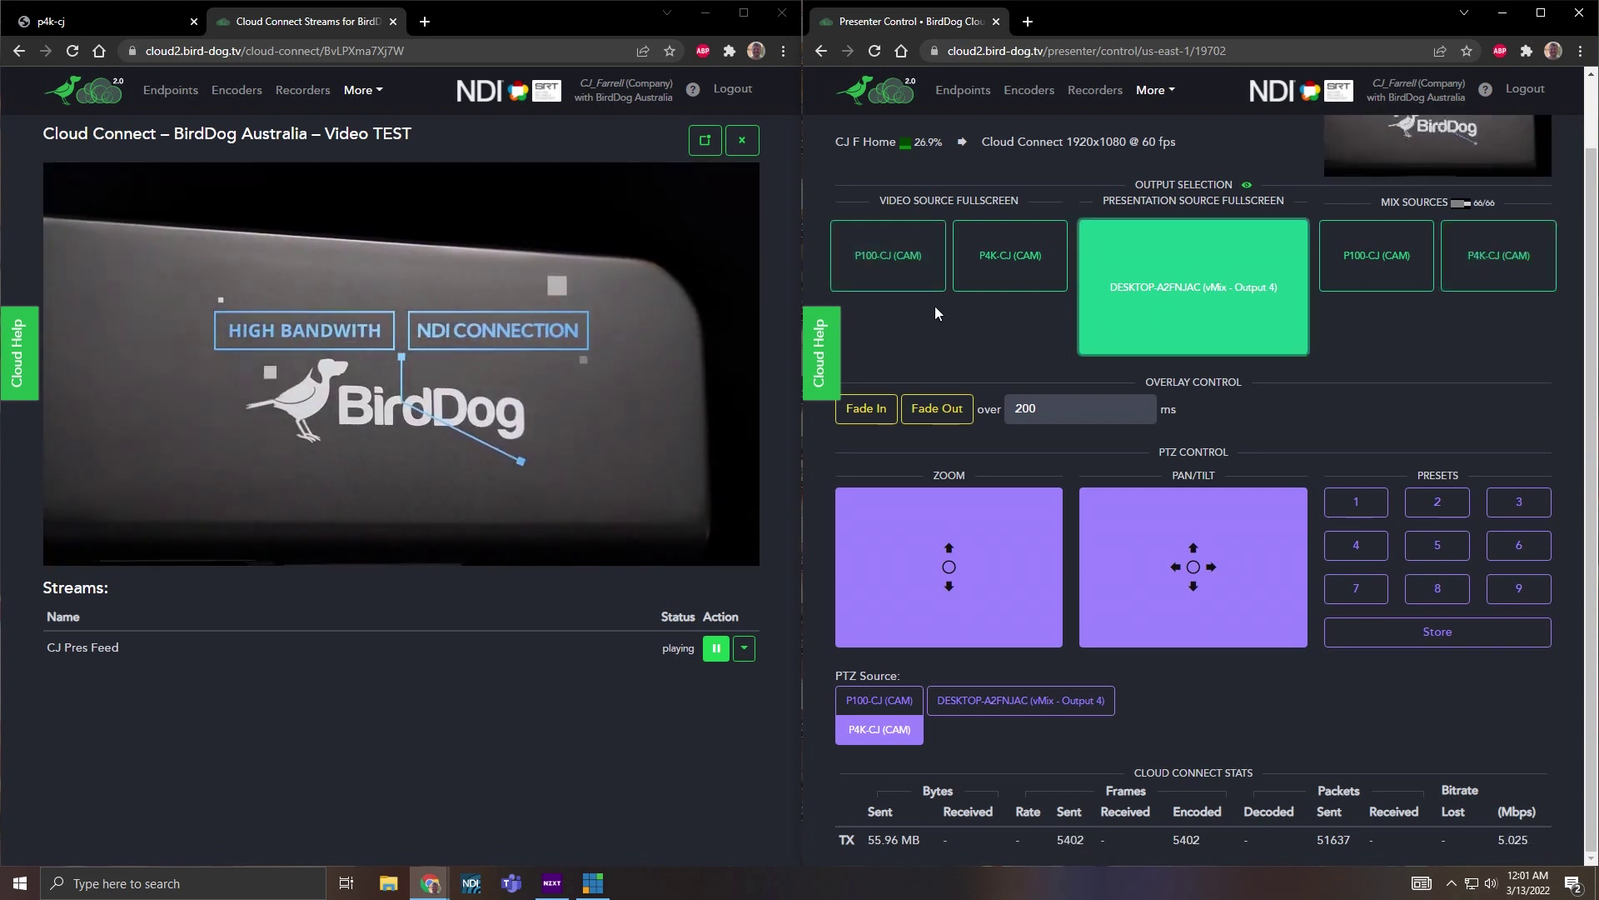